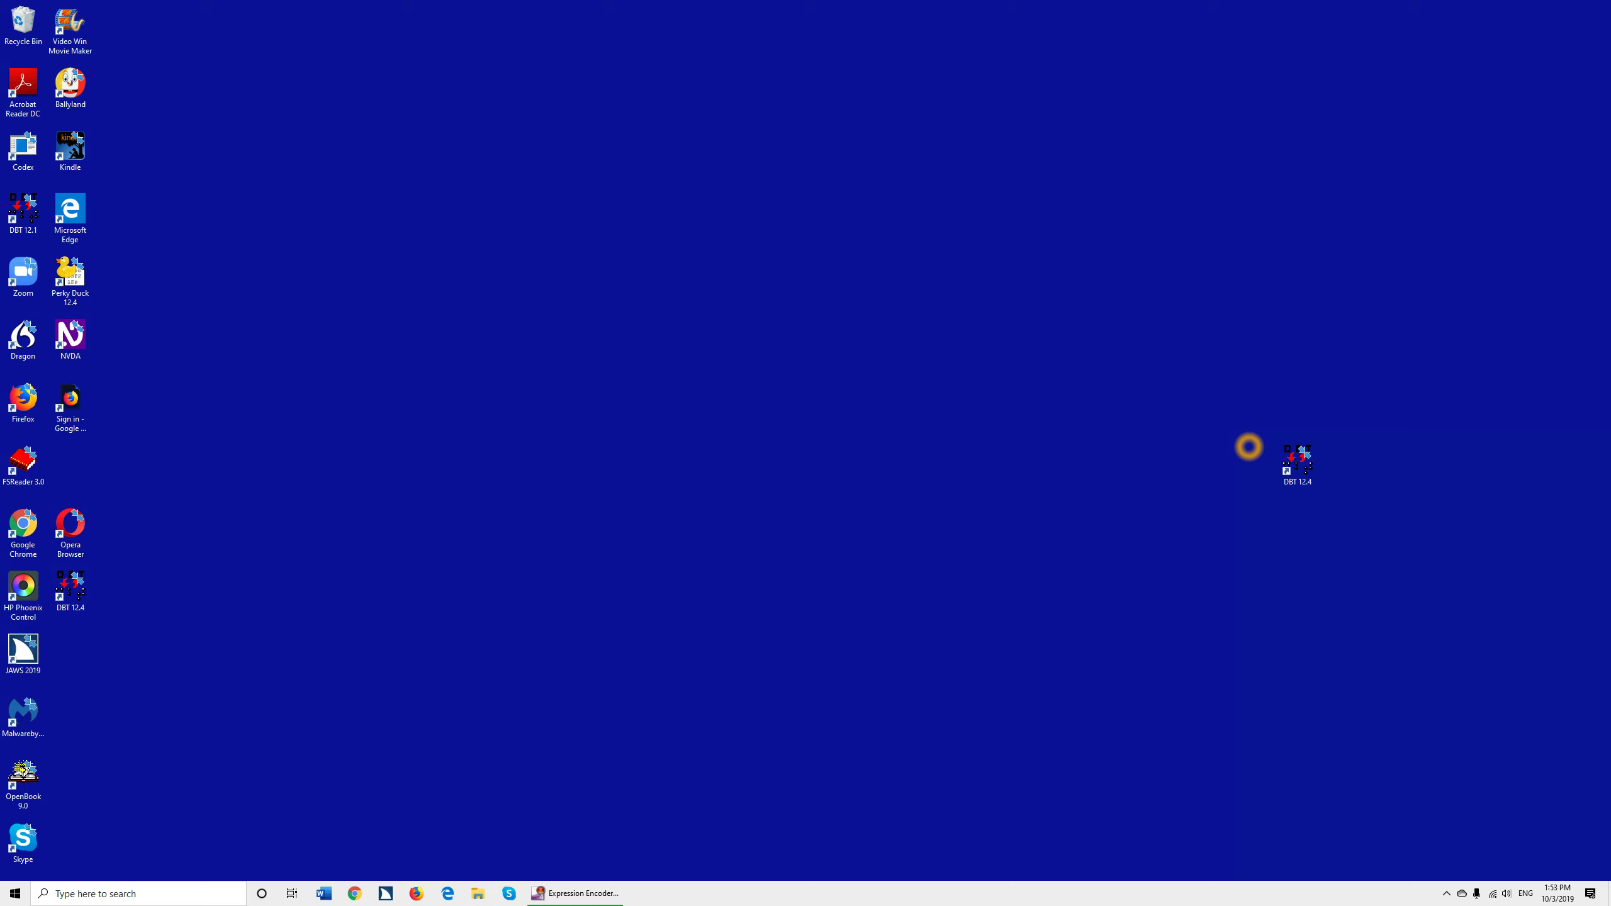
Select '(PILT) The Hero's Journey Recording Form.pdf' among Quick access's recent files in File Explorer.
key("super+e")
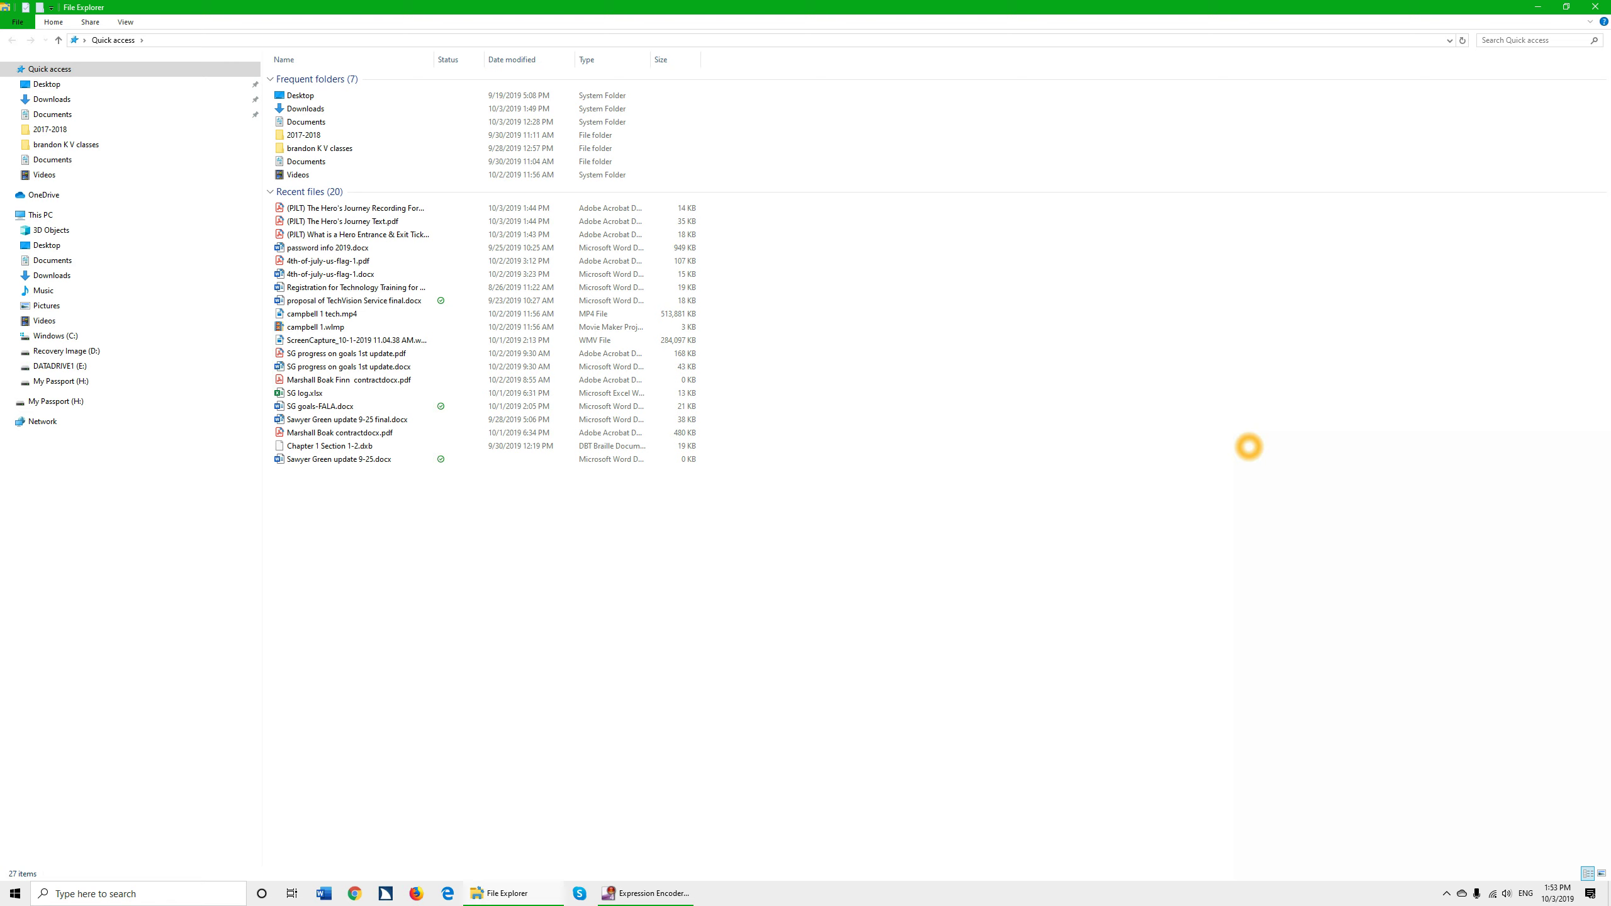
key("Down")
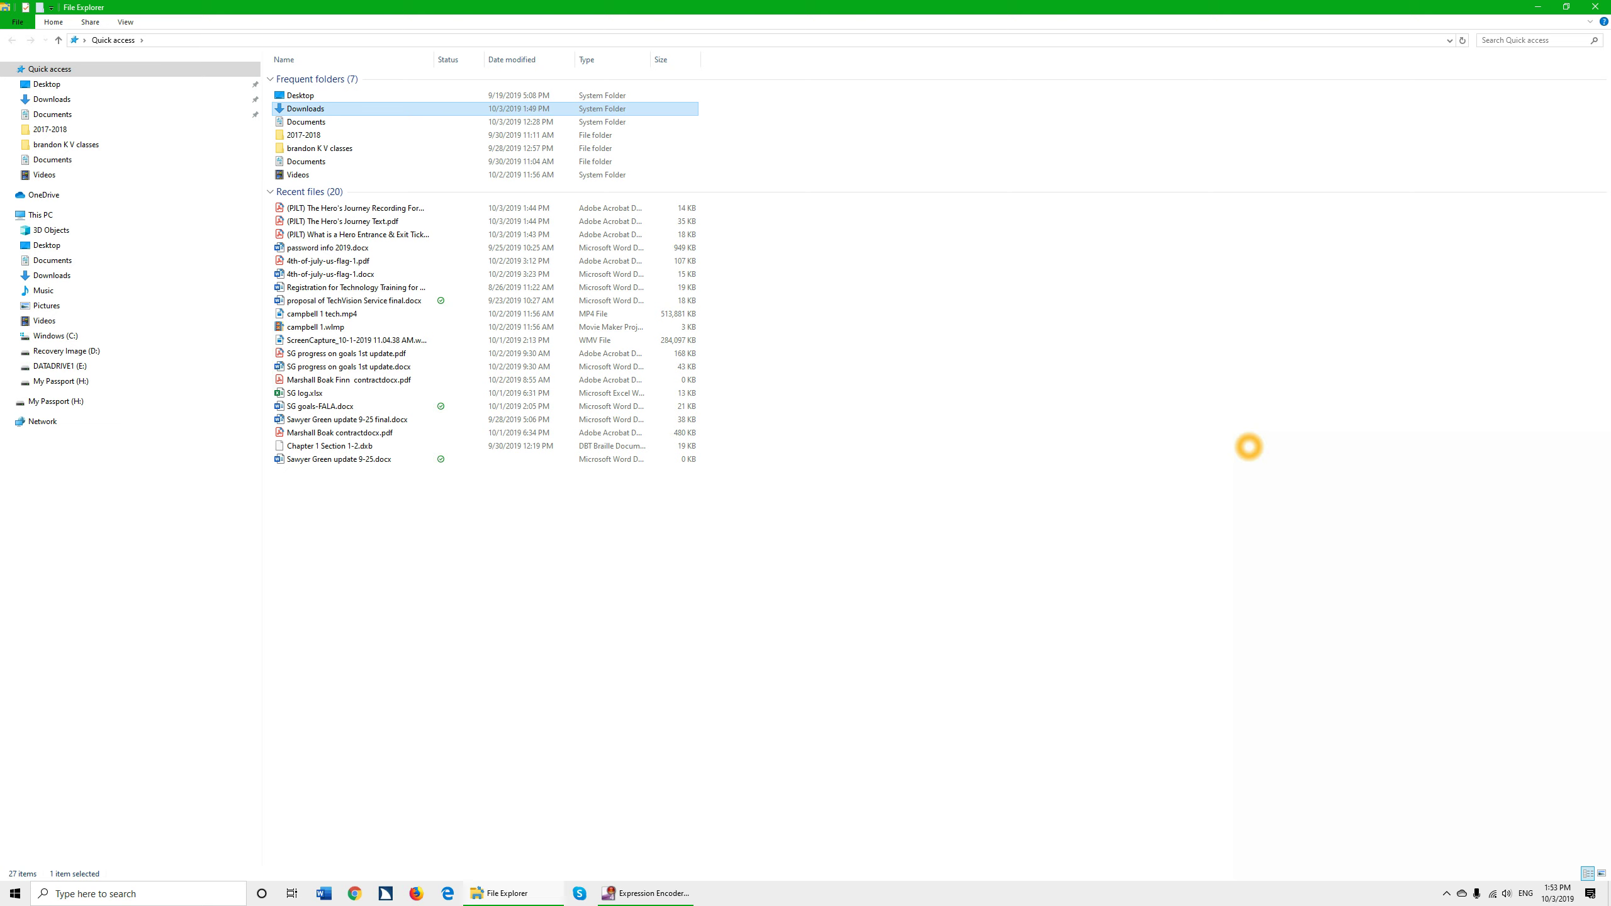
key("p")
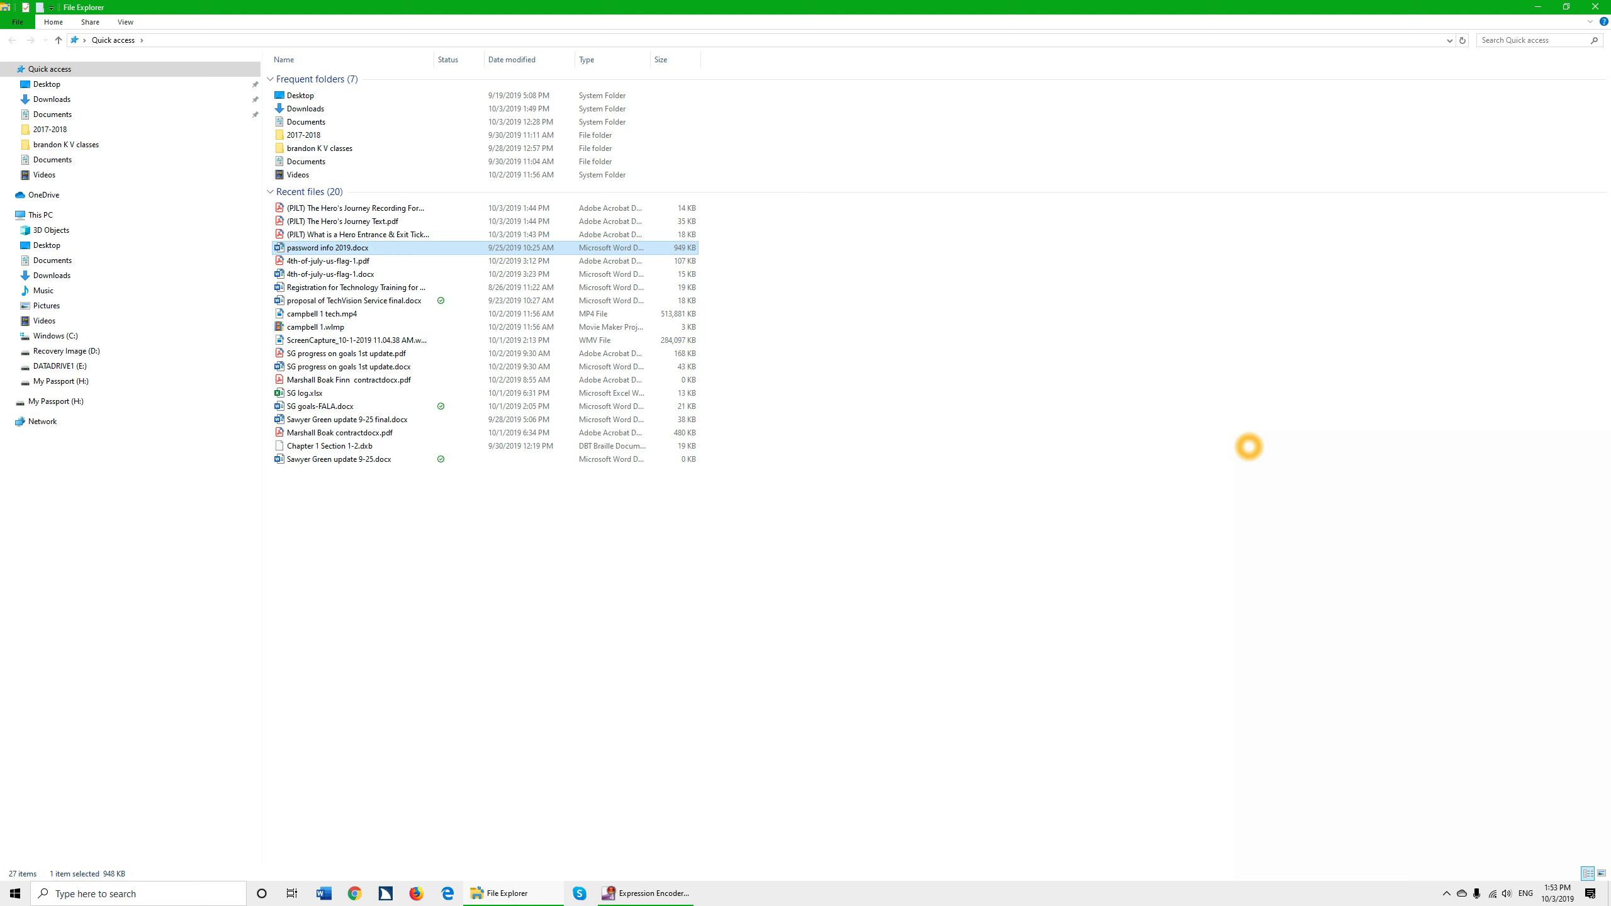
key("Up")
key("Up")
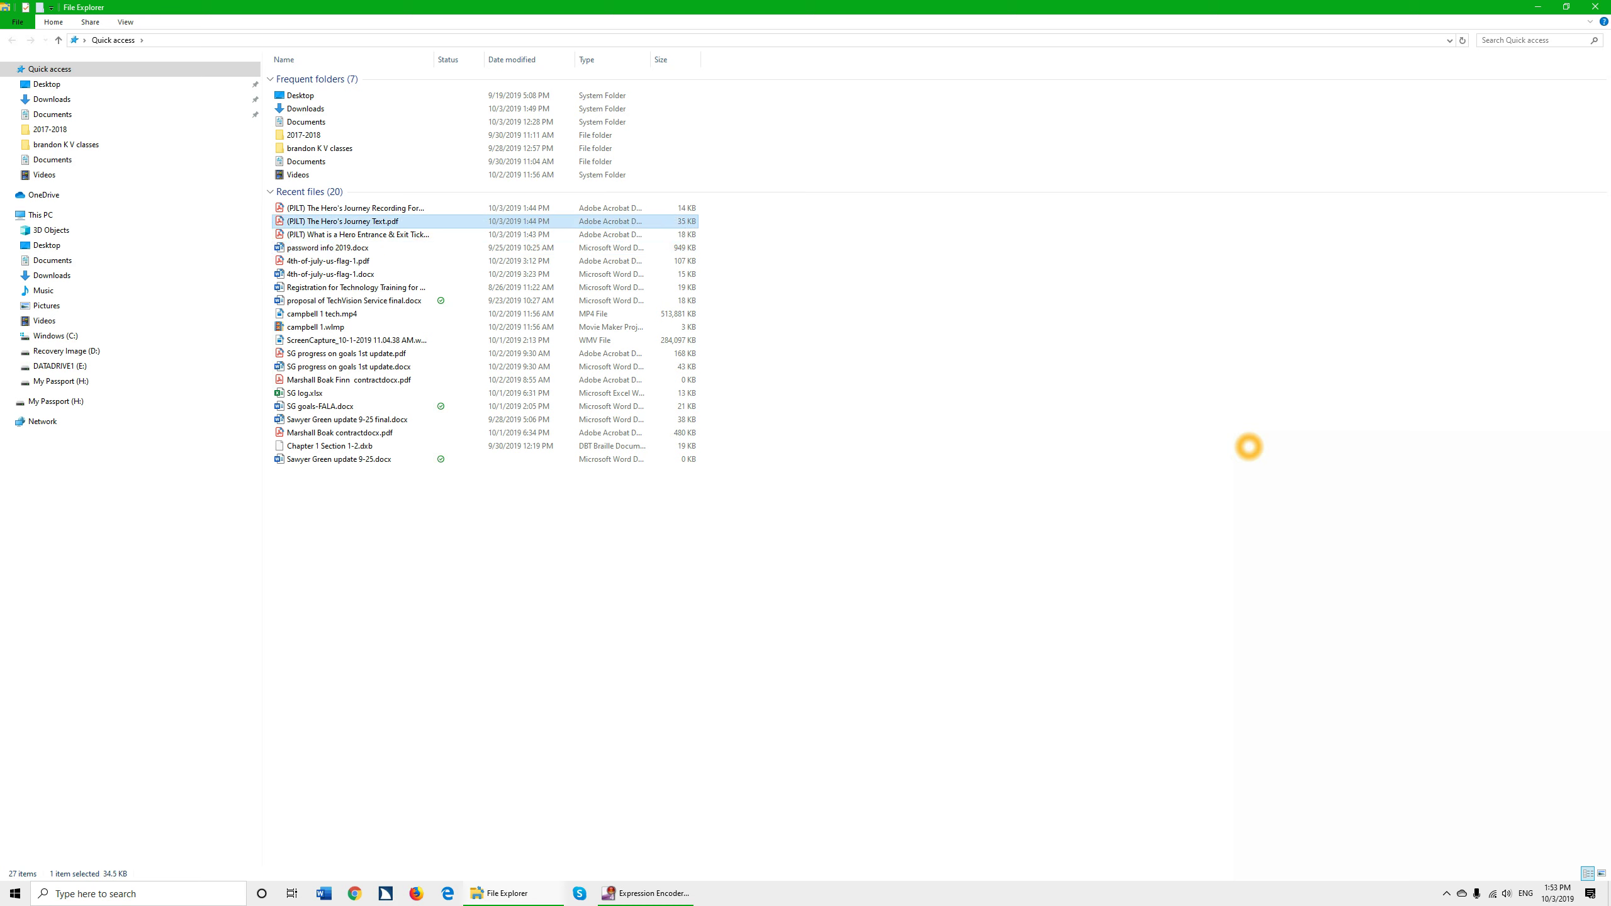
key("Up")
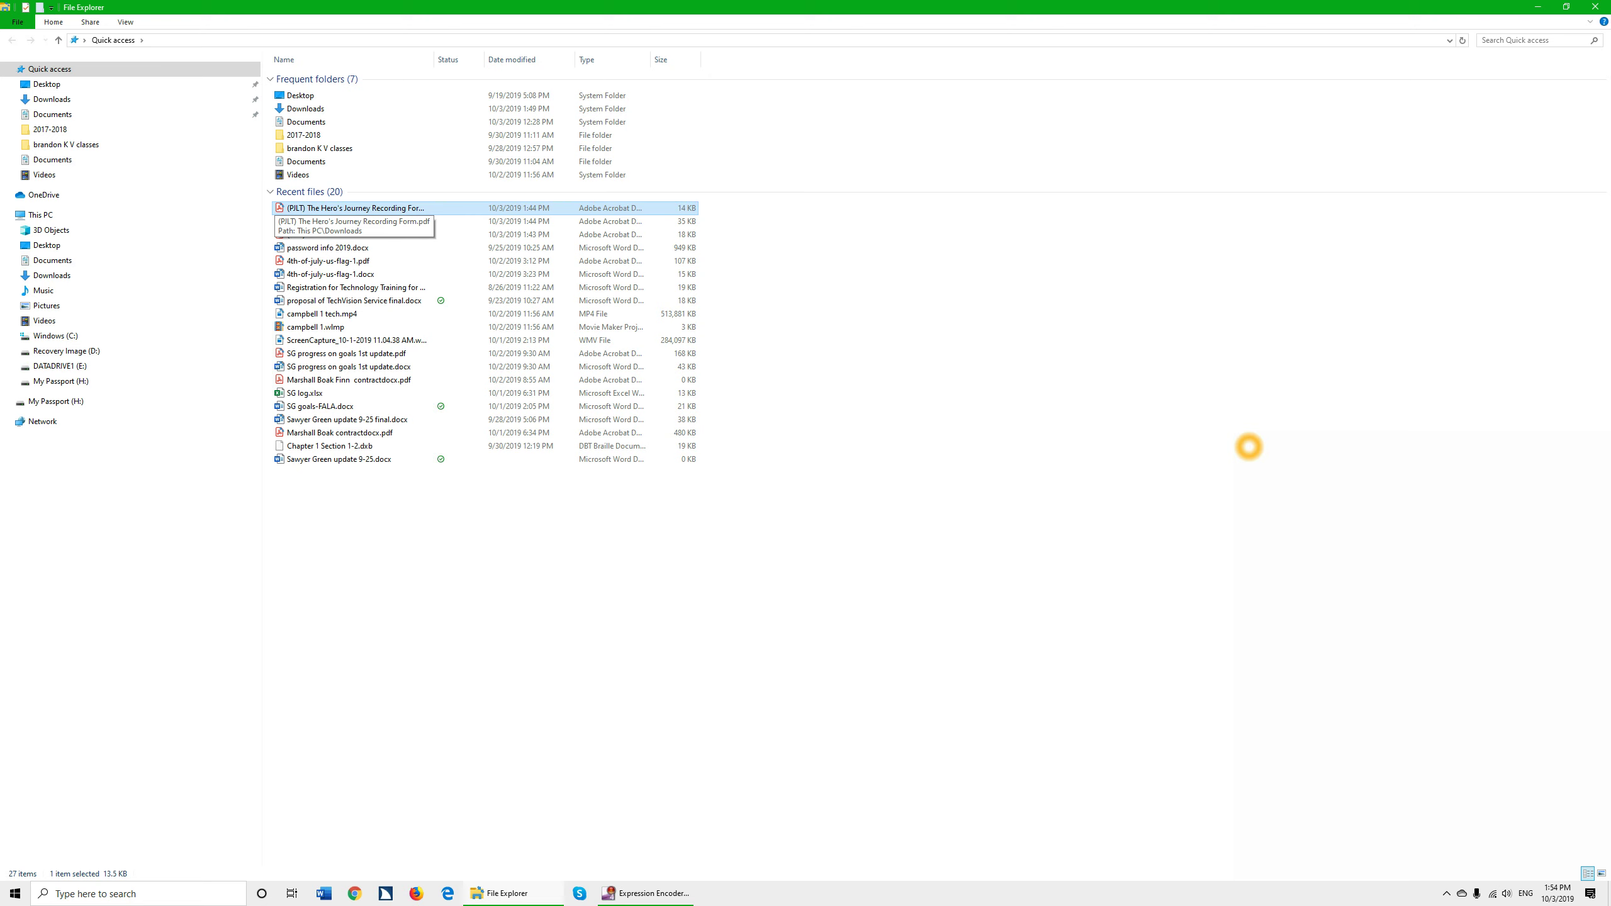
Choose Open with > Choose another app for the Hero's Journey Recording Form PDF.
key("shift+F10")
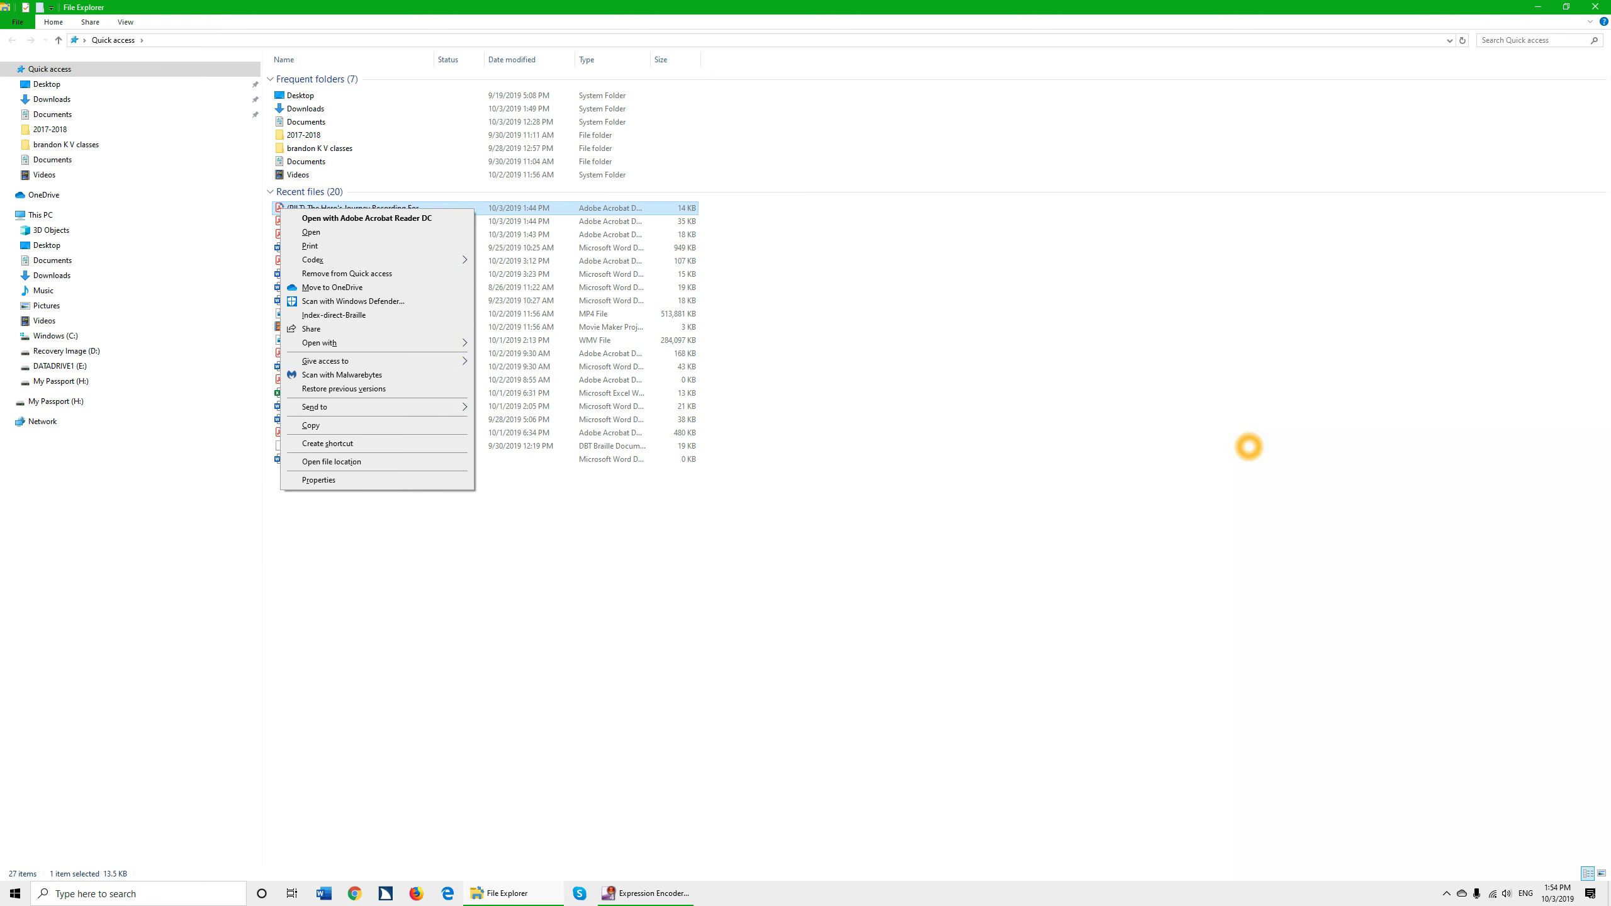
key("Down")
key("Down")
key("Down")
key("Down")
key("Down")
key("Down")
key("Down")
key("Down")
key("Down")
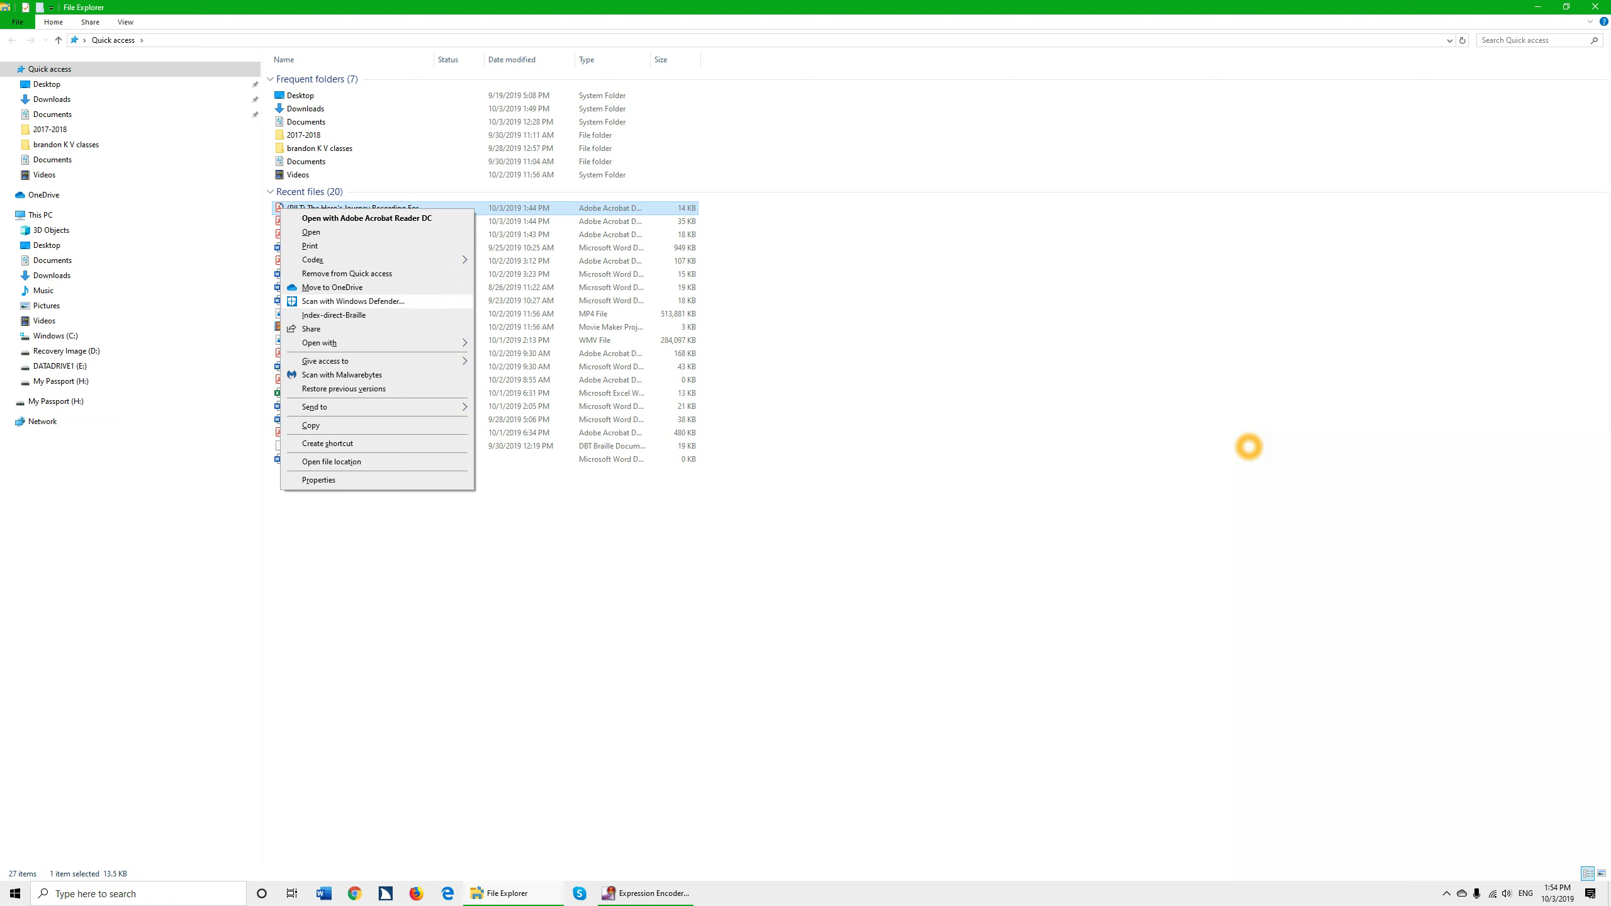
key("Down")
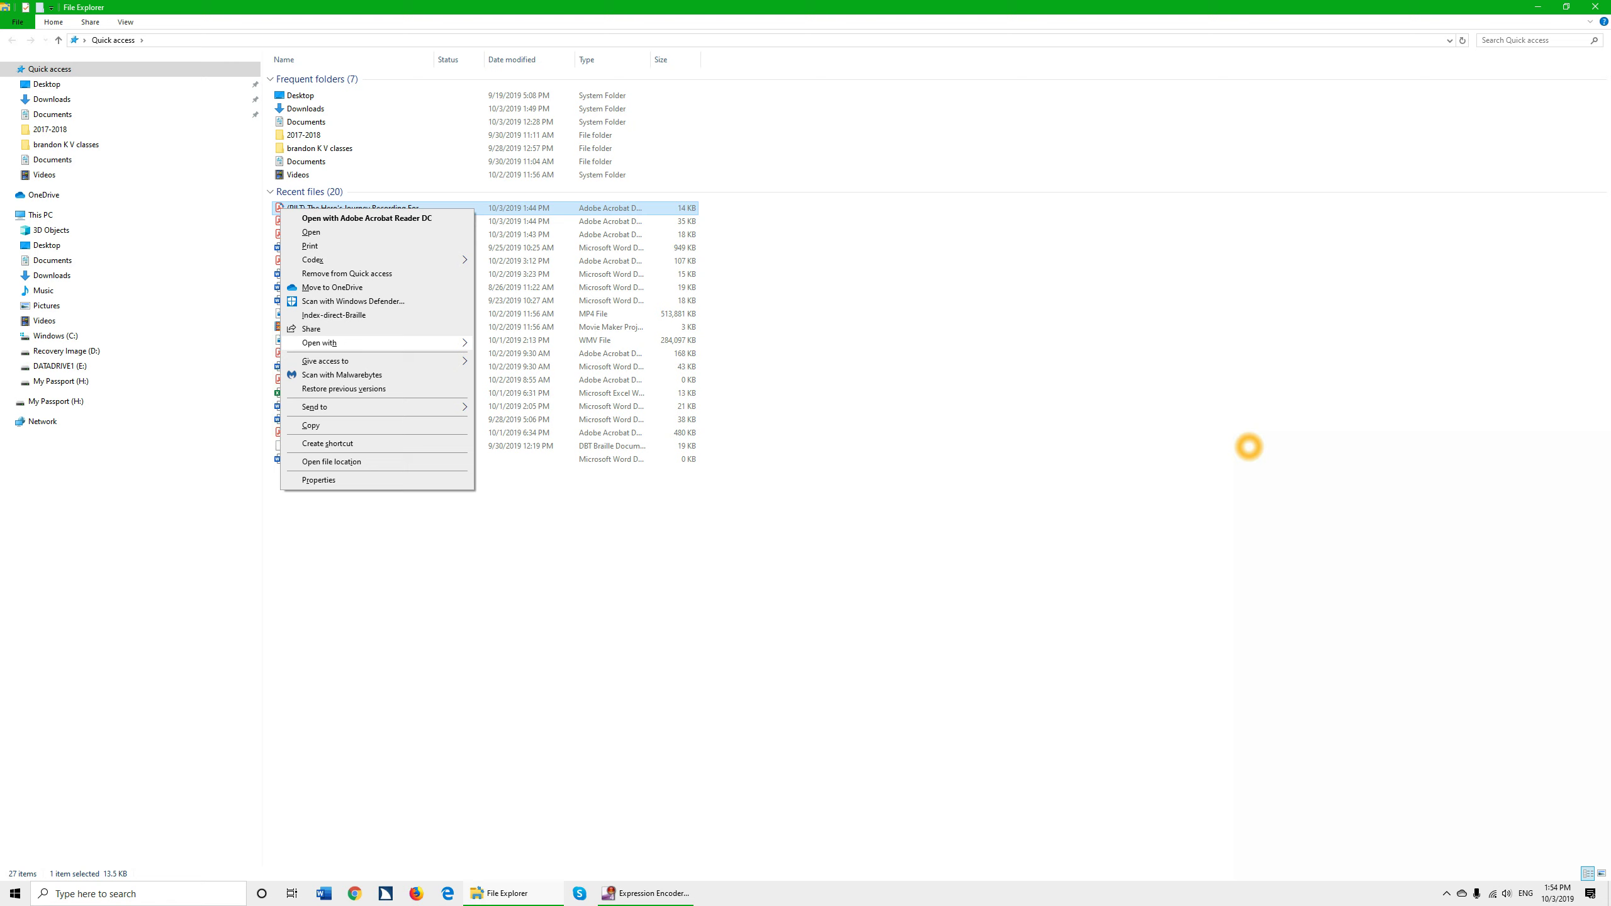
key("Right")
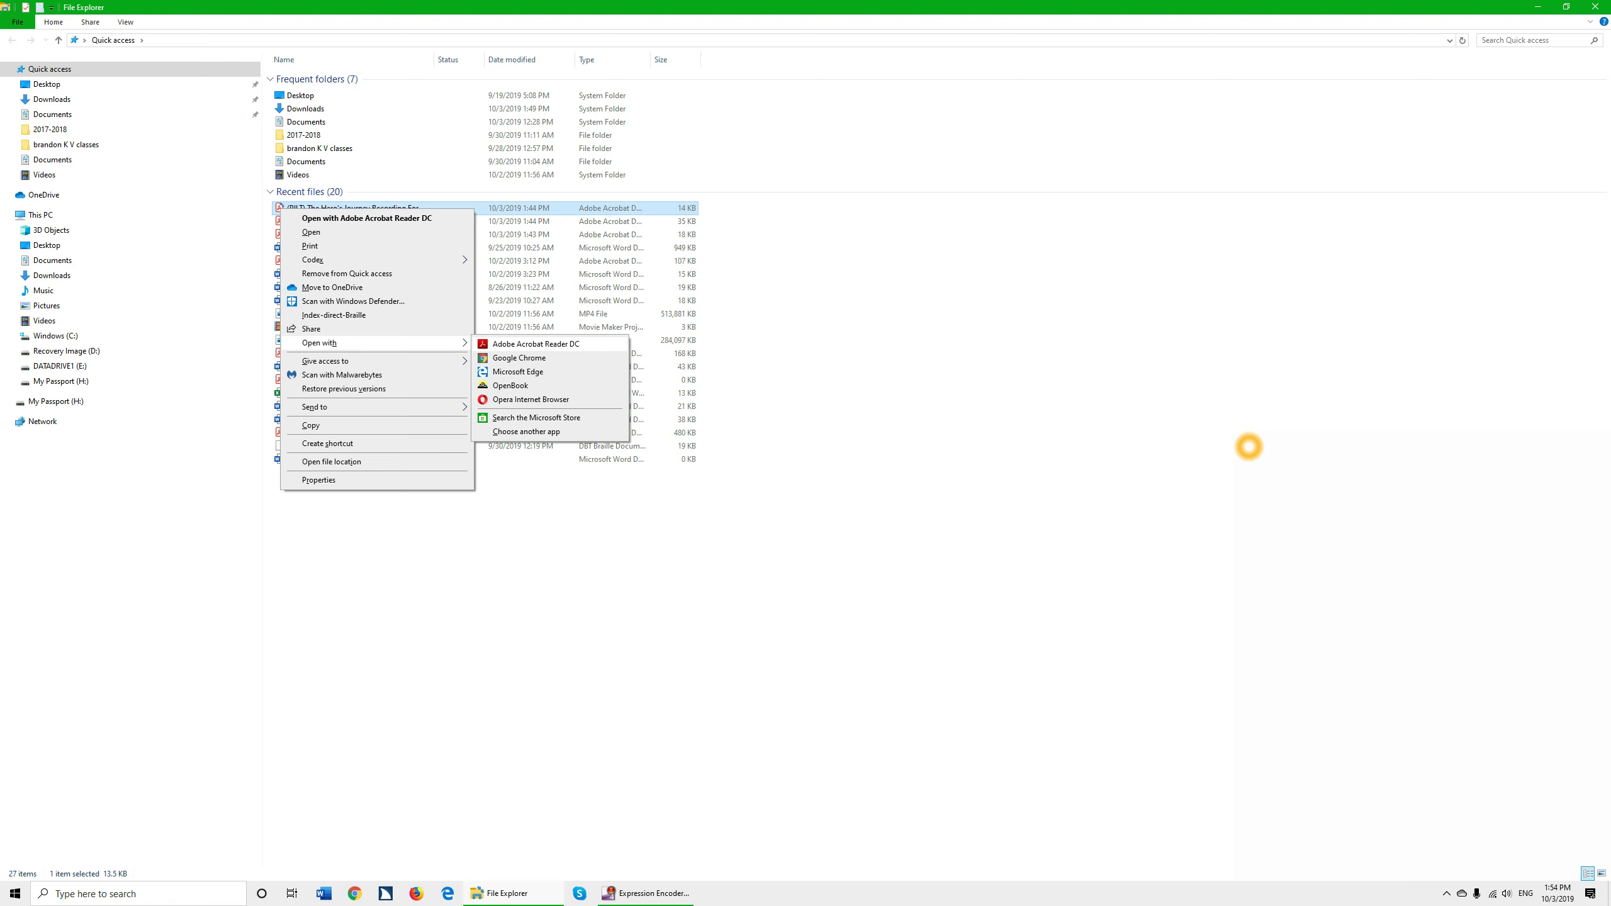
key("Up")
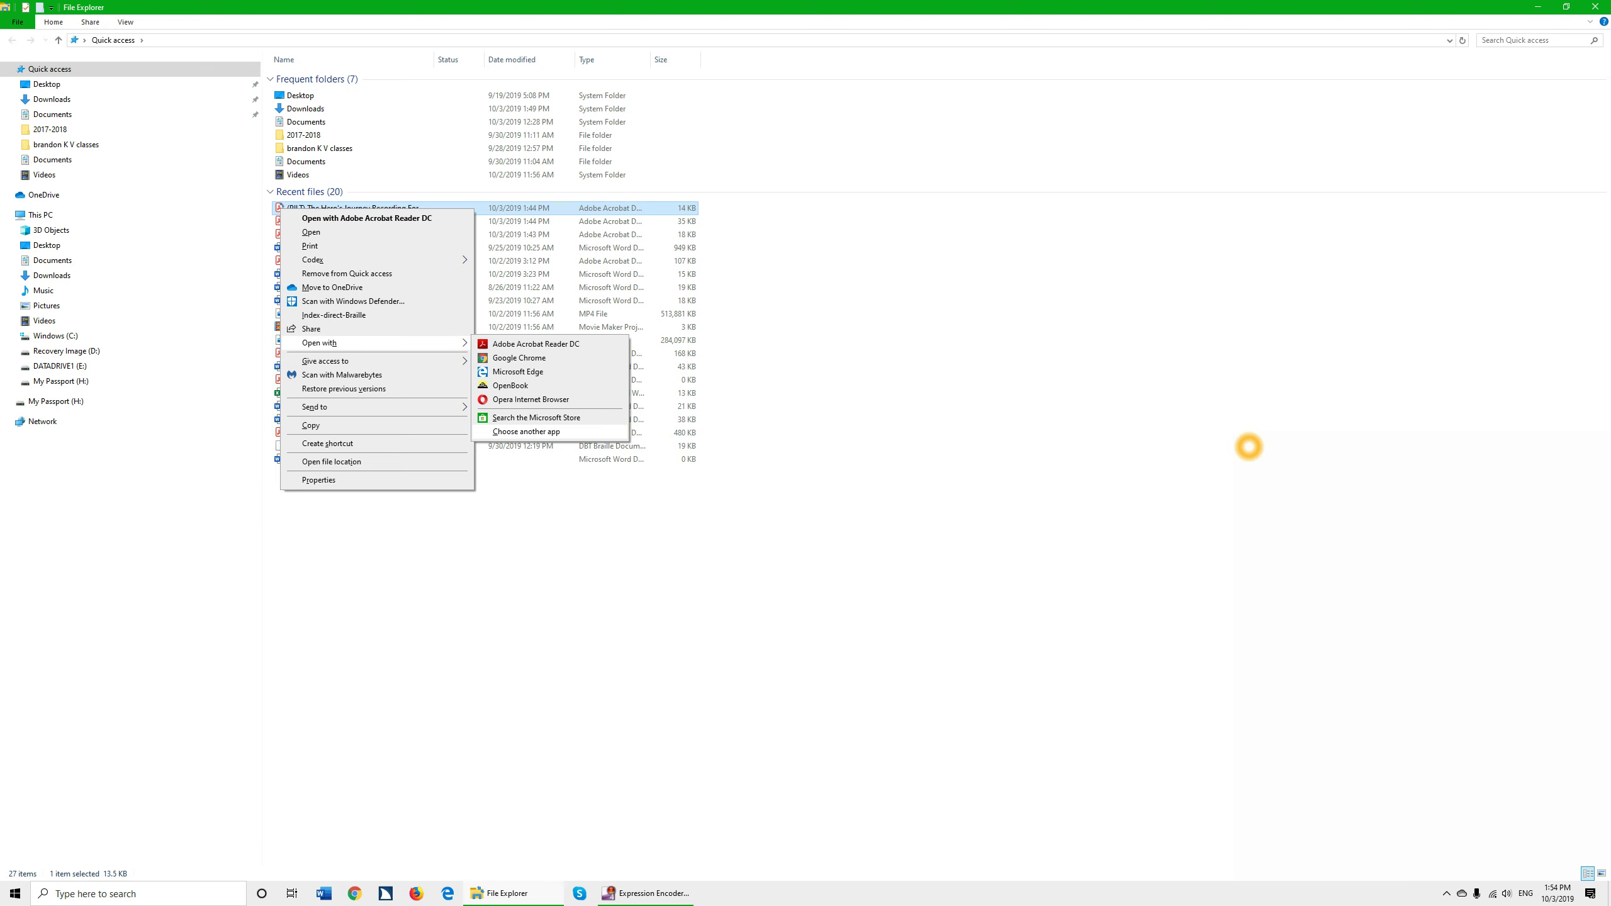
key("Return")
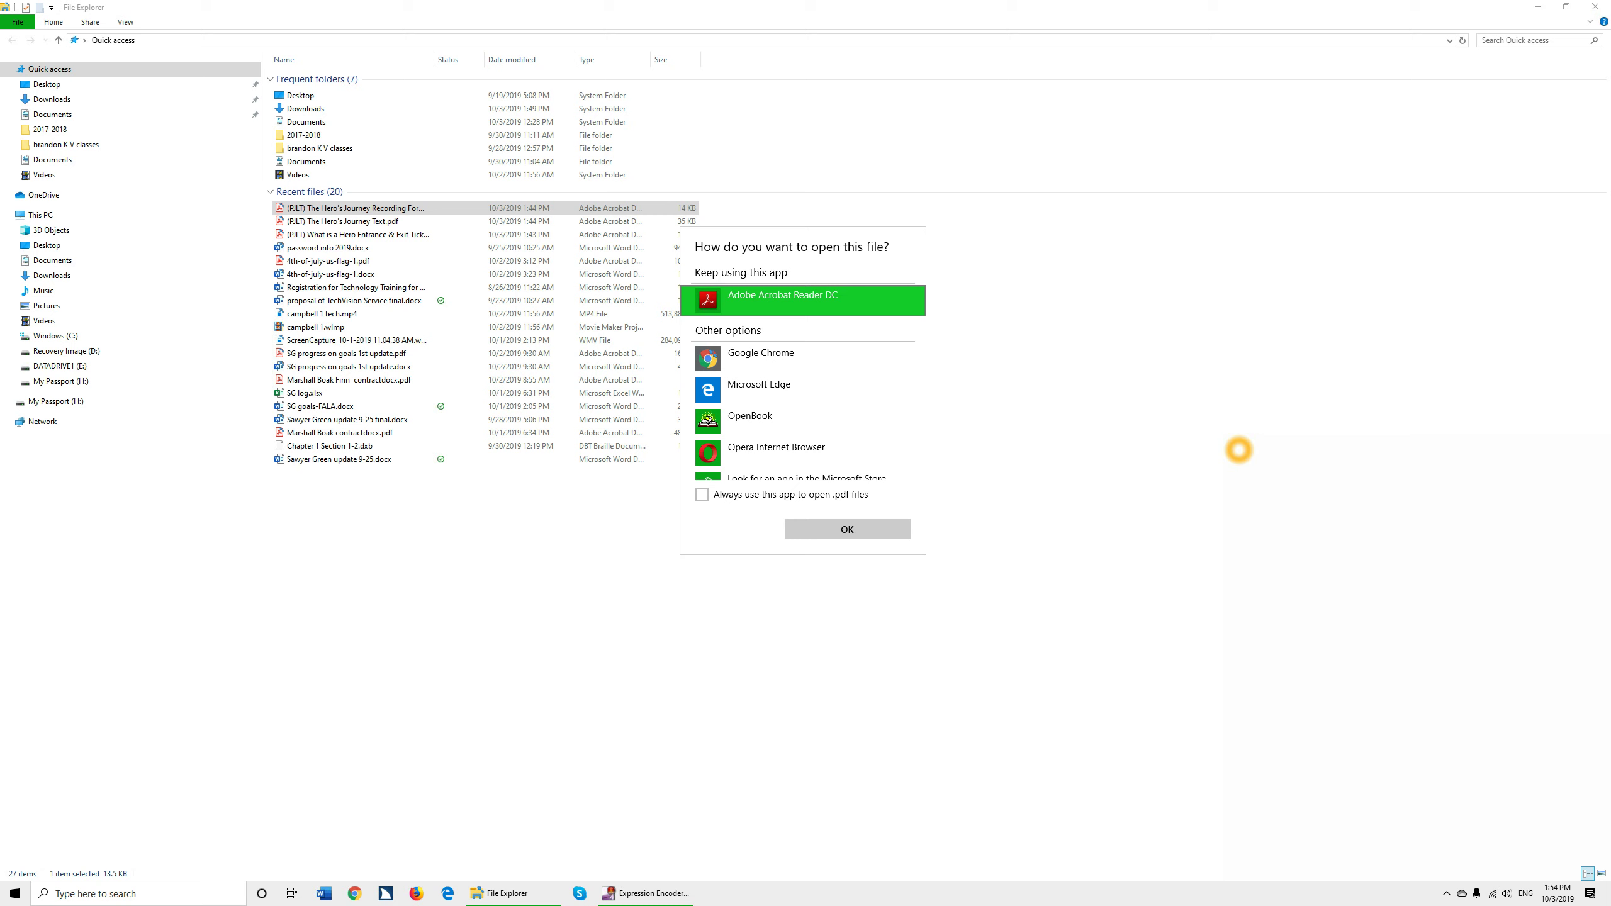
Expand More apps and open the Hero's Journey PDF with Word.
key("Down")
key("Down")
key("Down")
key("Down")
key("Down")
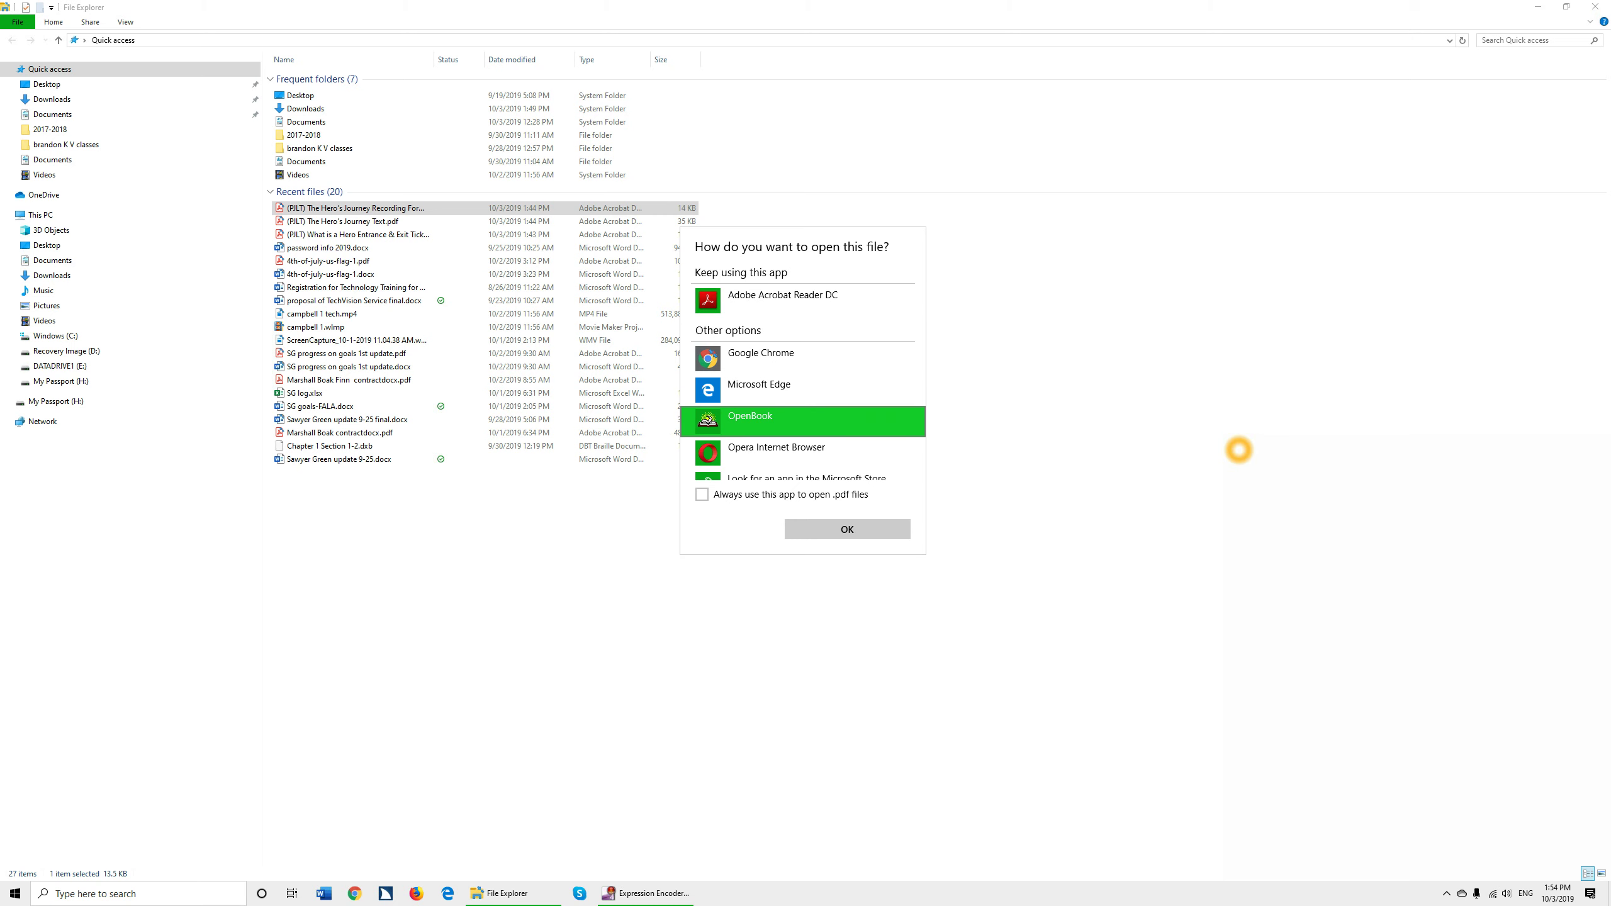
key("Down")
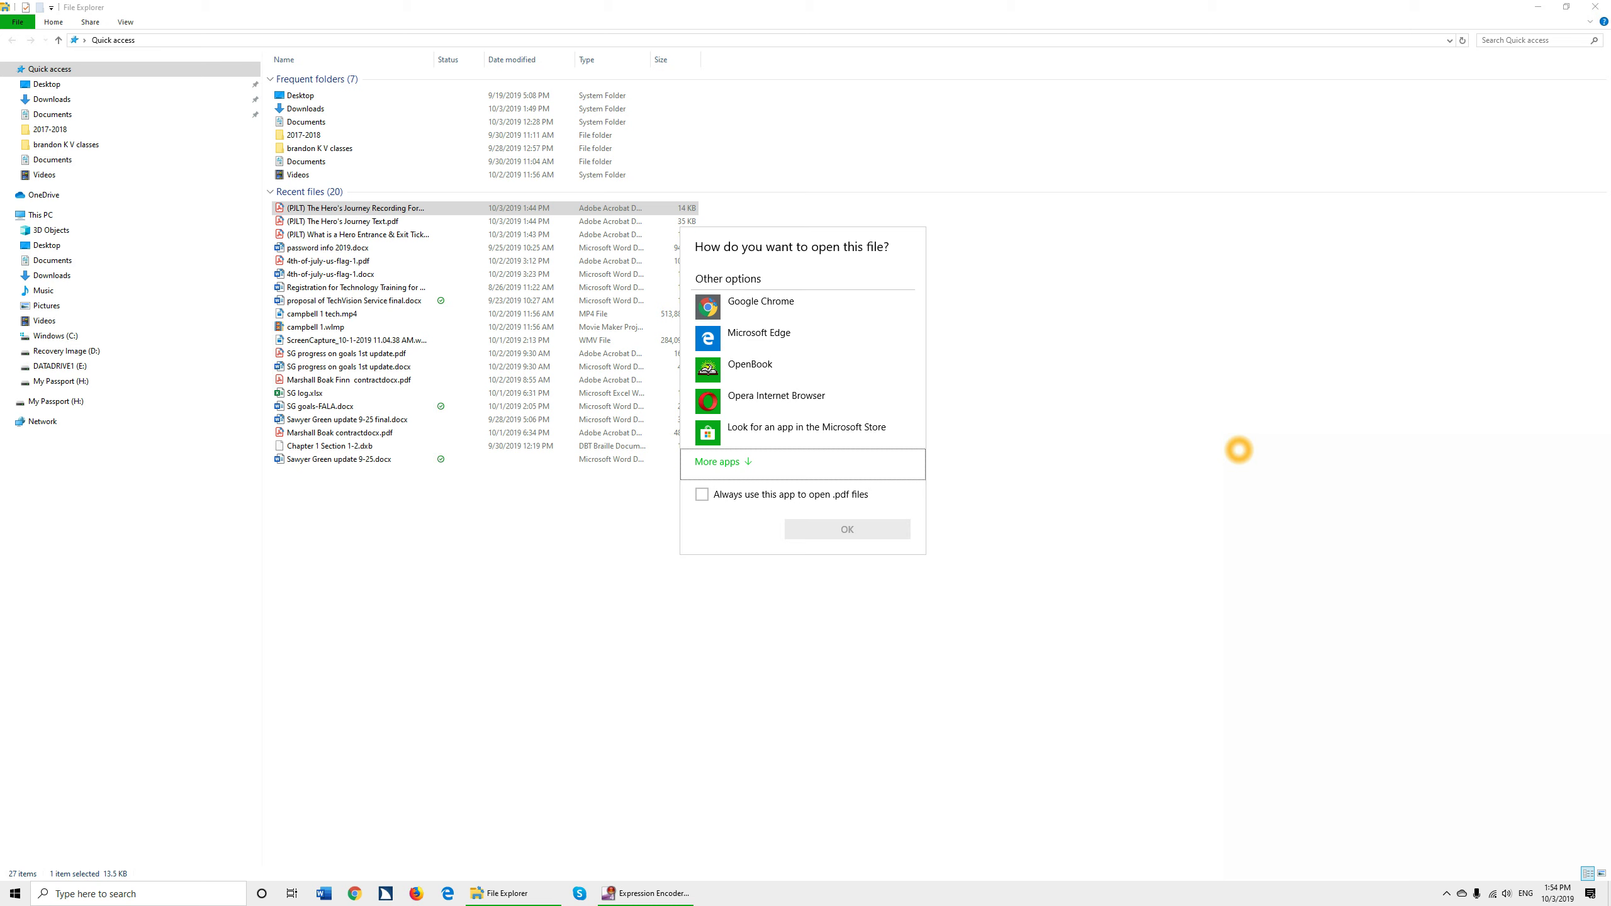
key("Return")
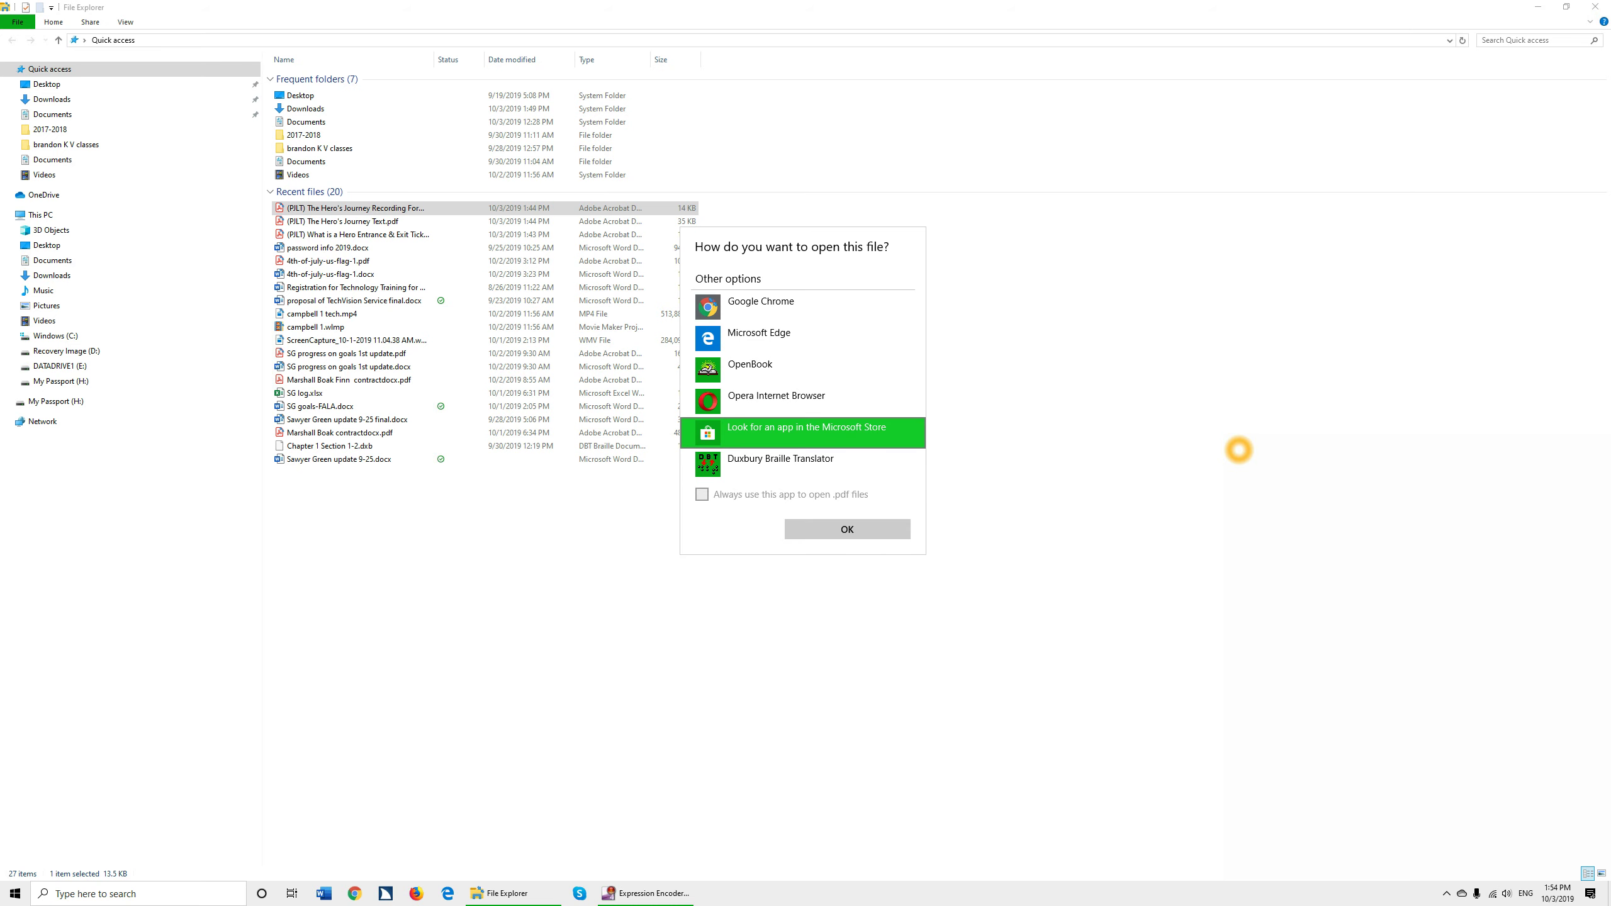
key("Down")
key("Down")
key("Down")
key("Down")
key("Down")
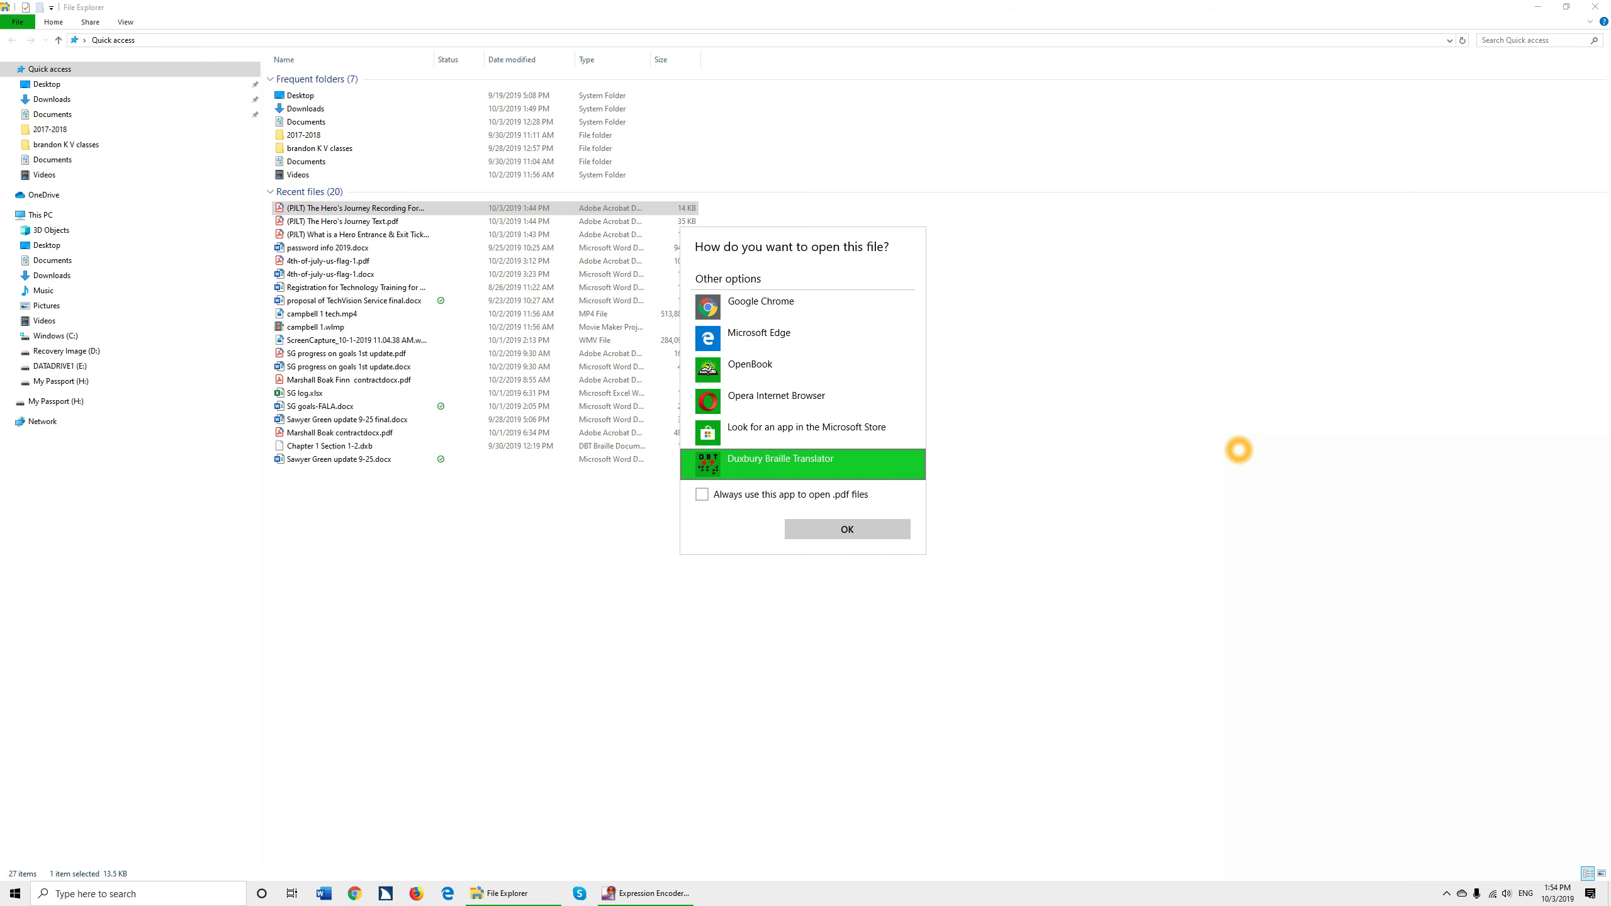
key("Down")
key("Down")
key("Down")
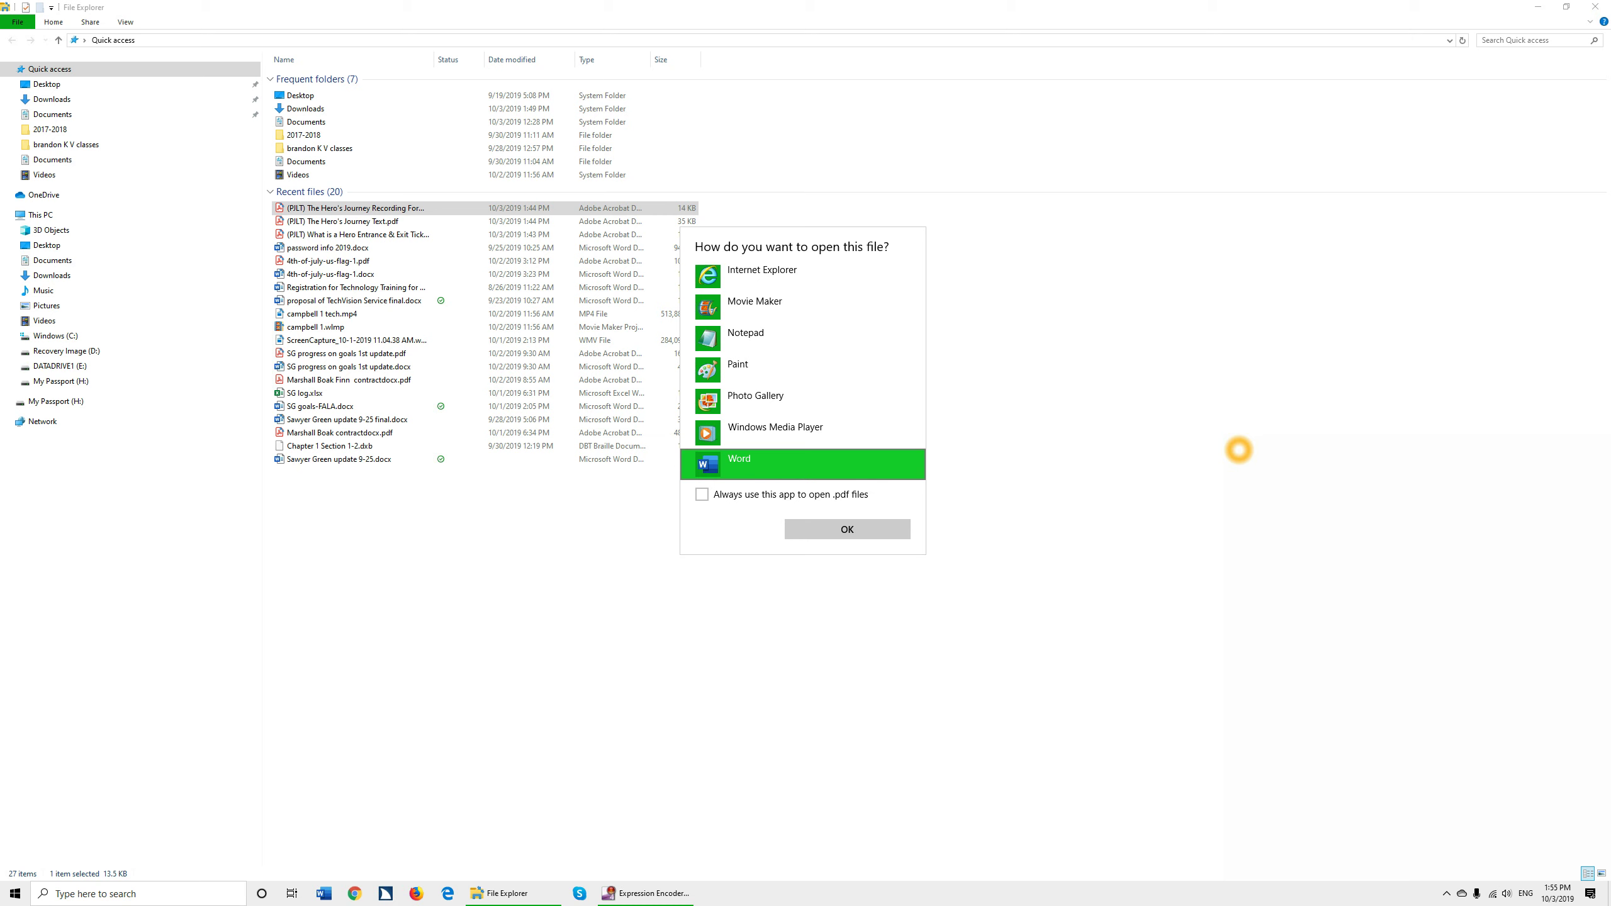
key("Return")
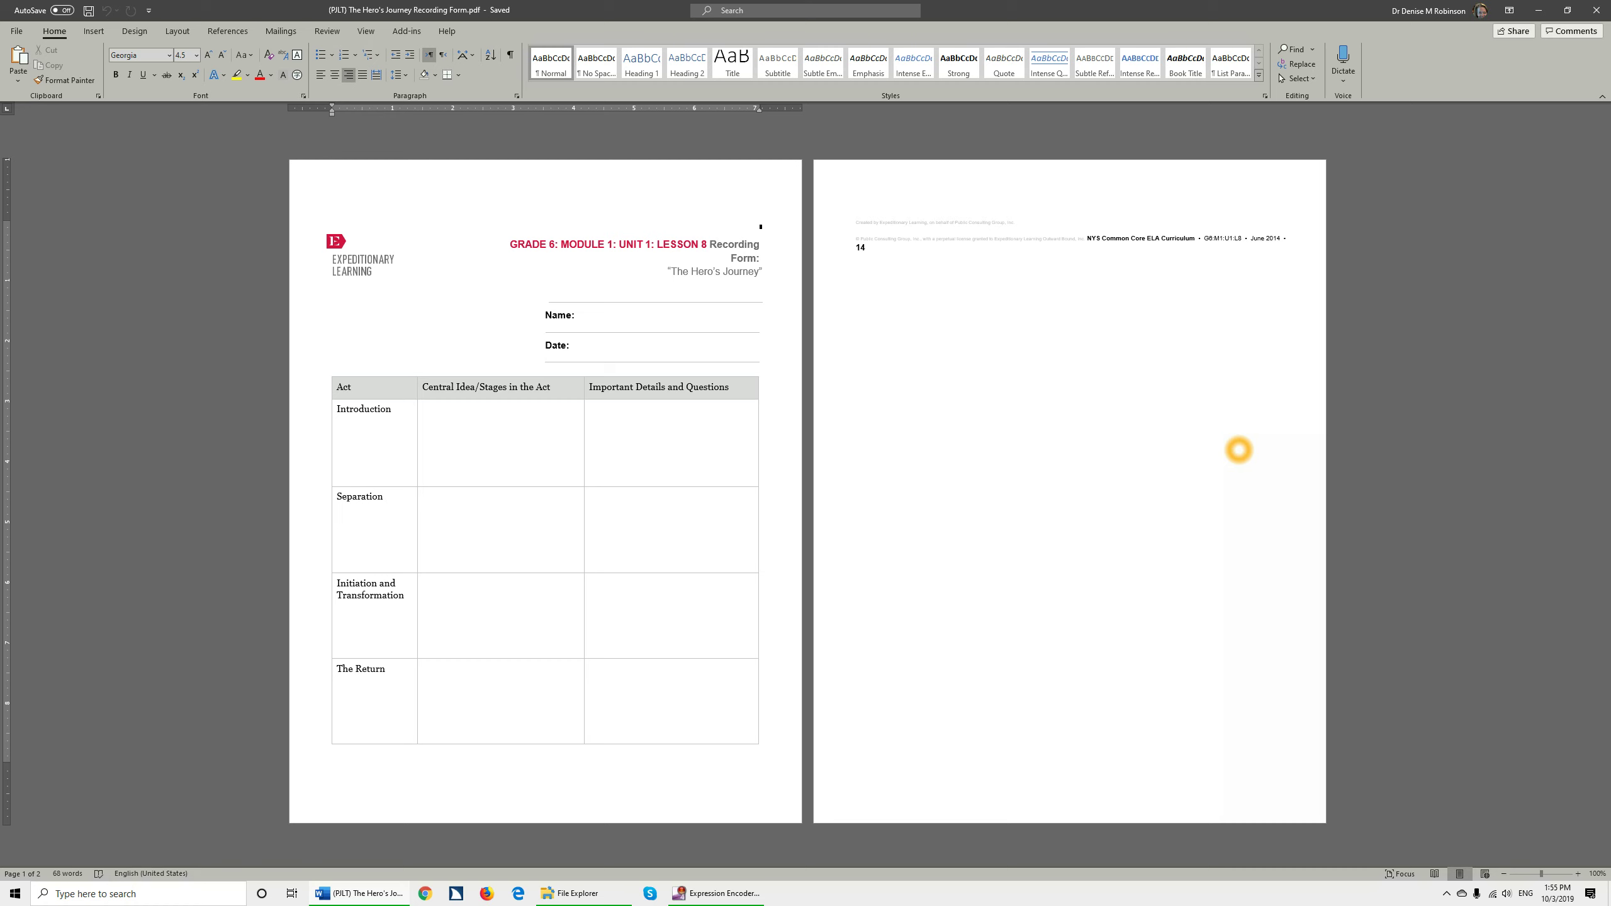
Set the converted form's zoom to 200% in the Zoom dialog.
key("alt+v")
key("z")
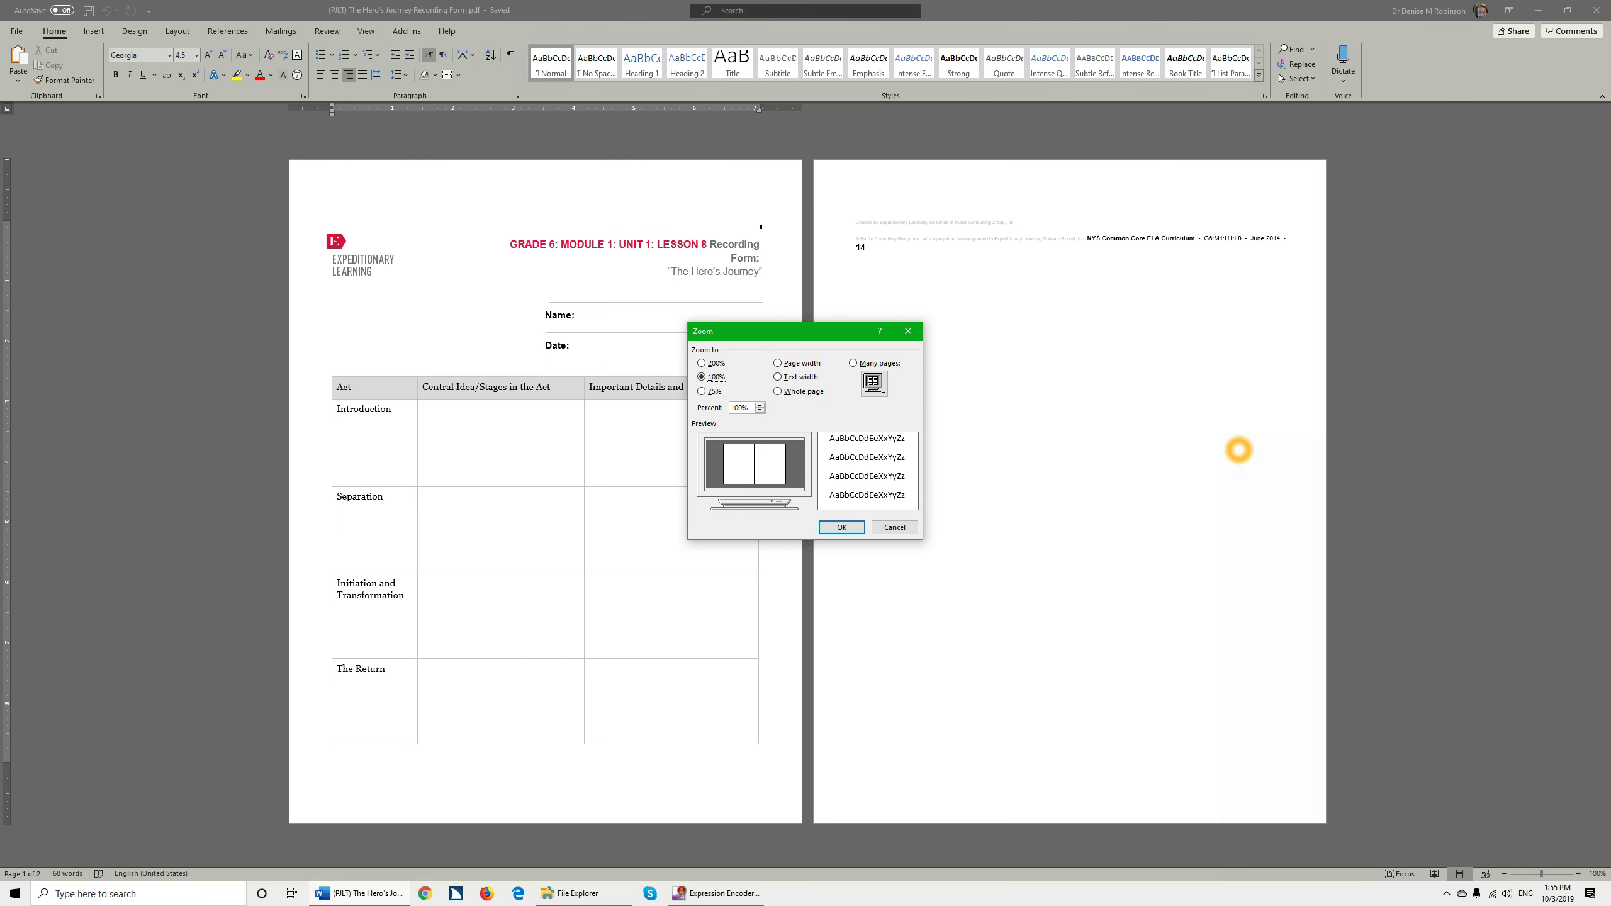
key("alt+2")
key("Return")
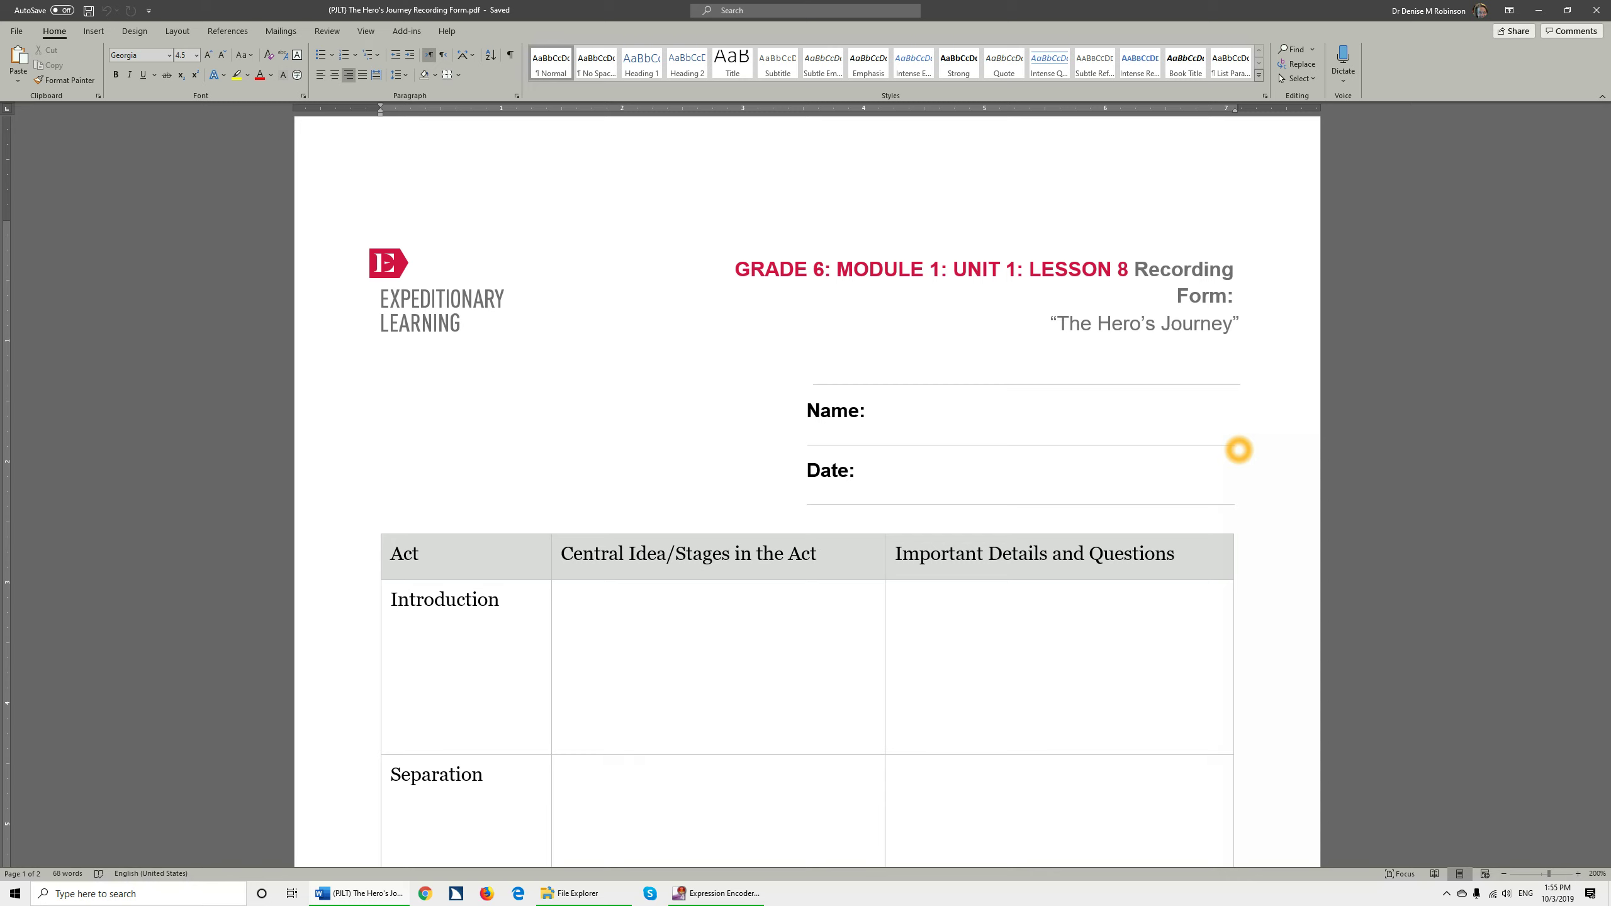
Type the student's name after Name: and insert today's date 10/3/2019 after Date:.
key("Down")
key("Down")
key("Down")
key("Down")
key("Down")
key("Down")
type("Denise Robins")
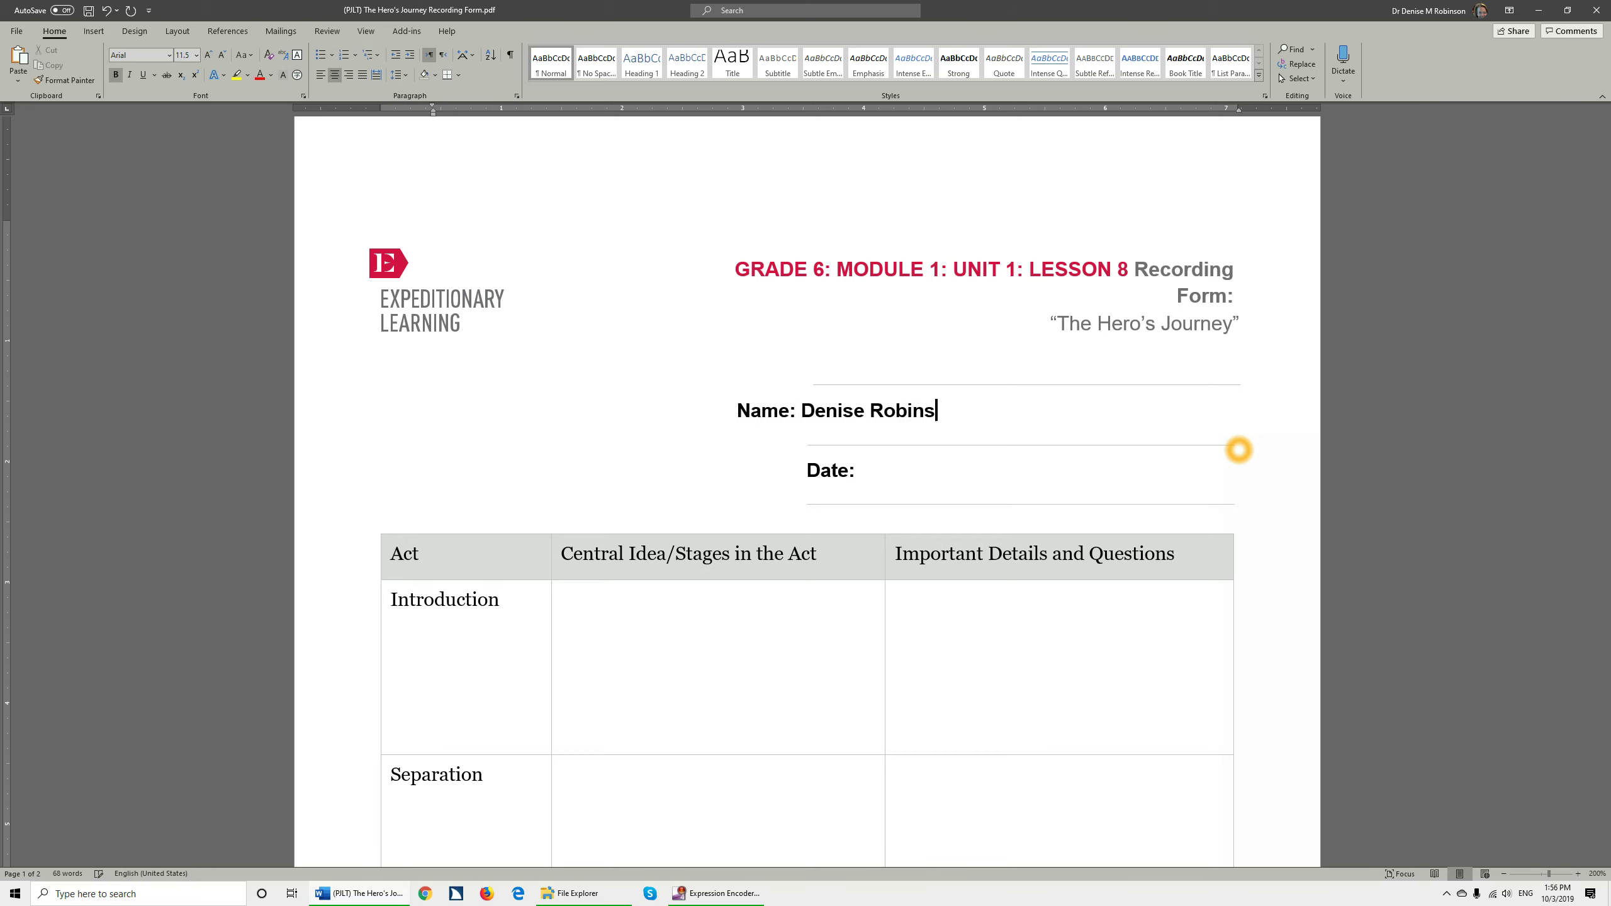
type("on")
key("Down")
key("Down")
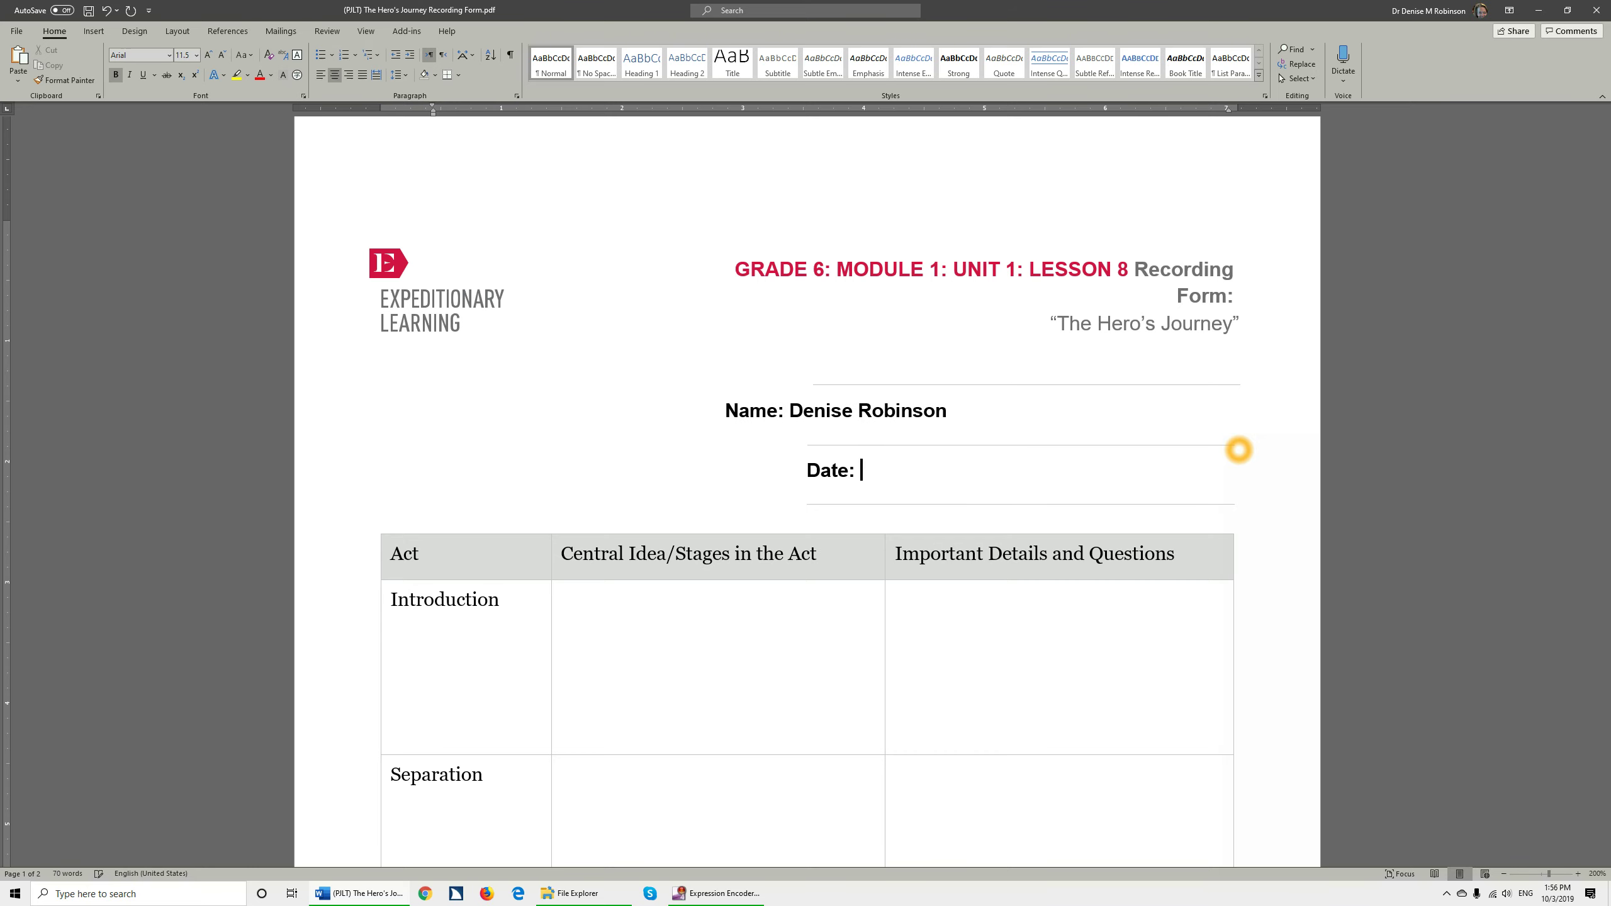
key("alt+n")
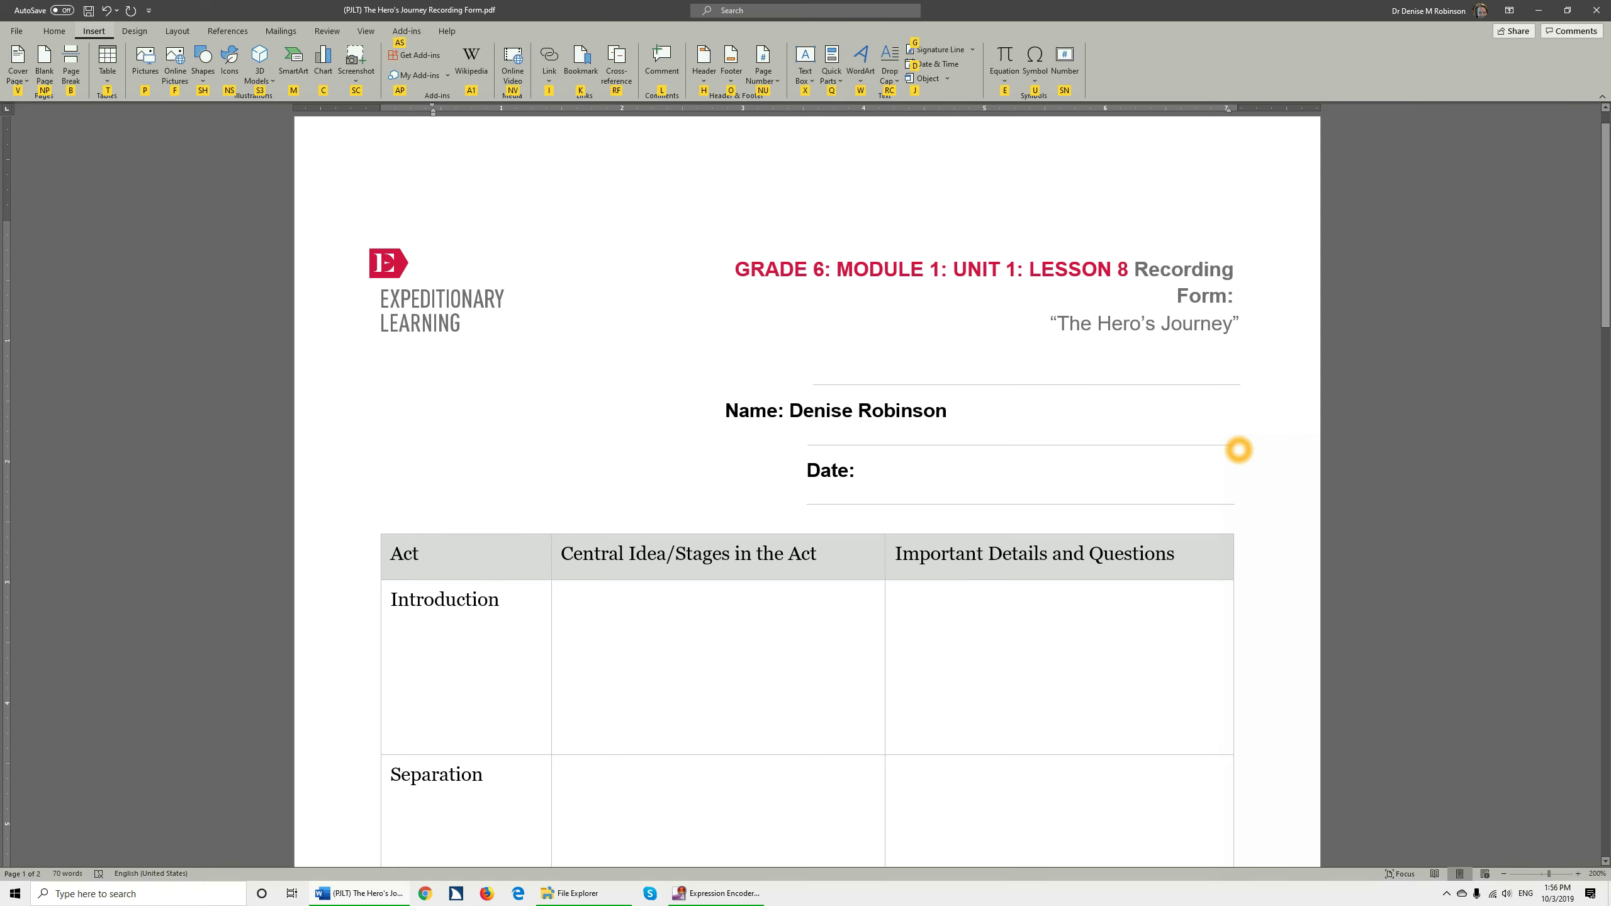
key("d")
key("Return")
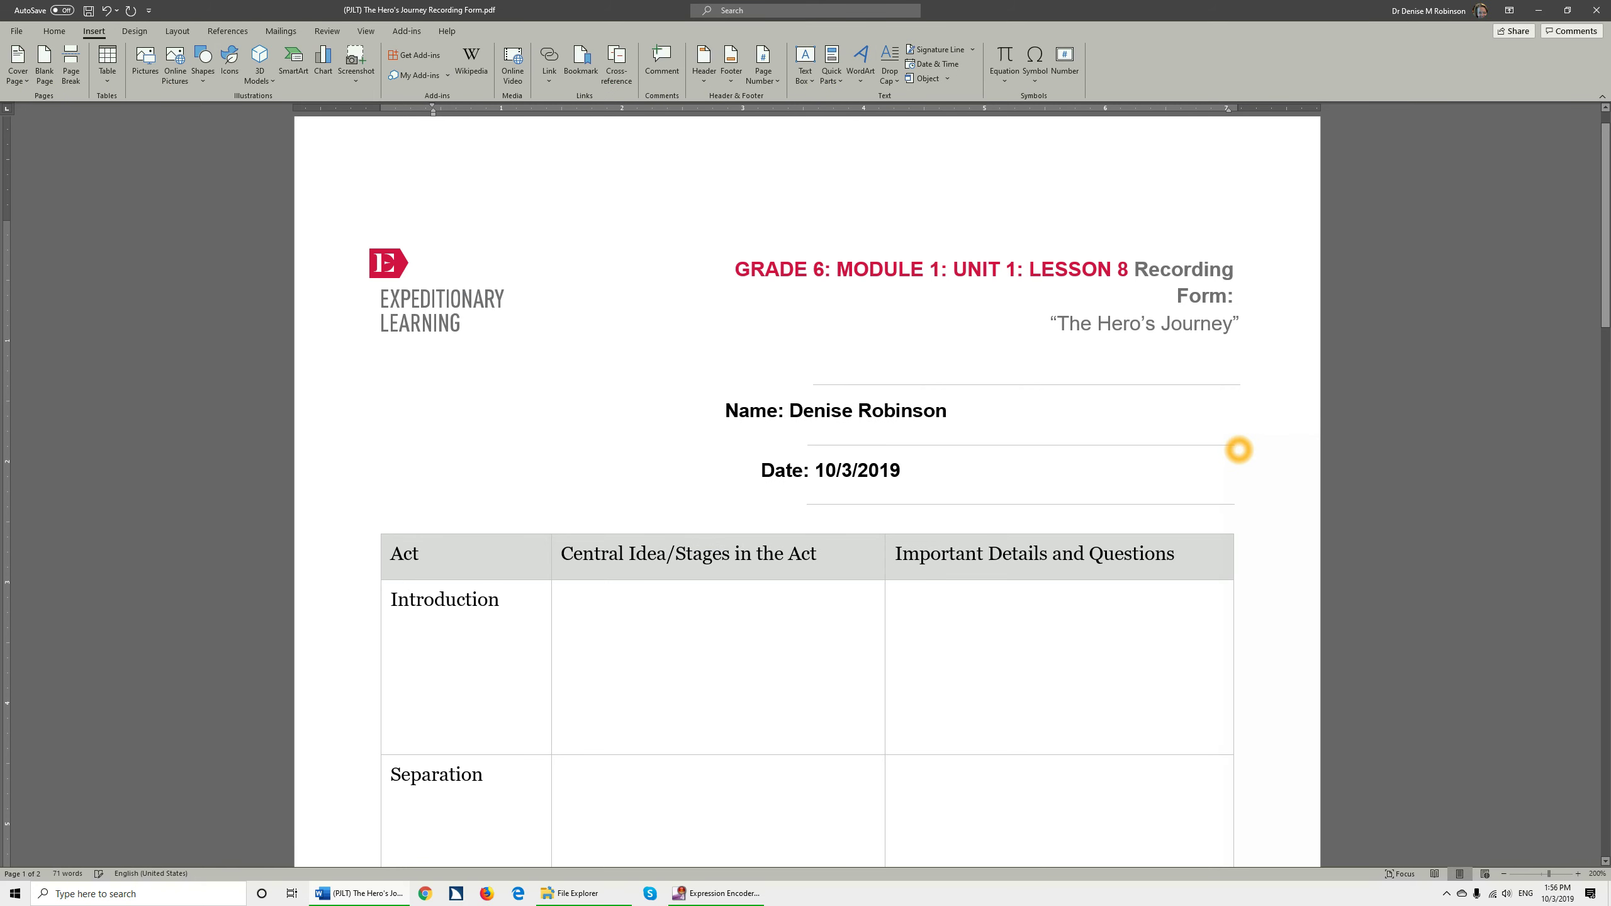
key("Down")
key("Down")
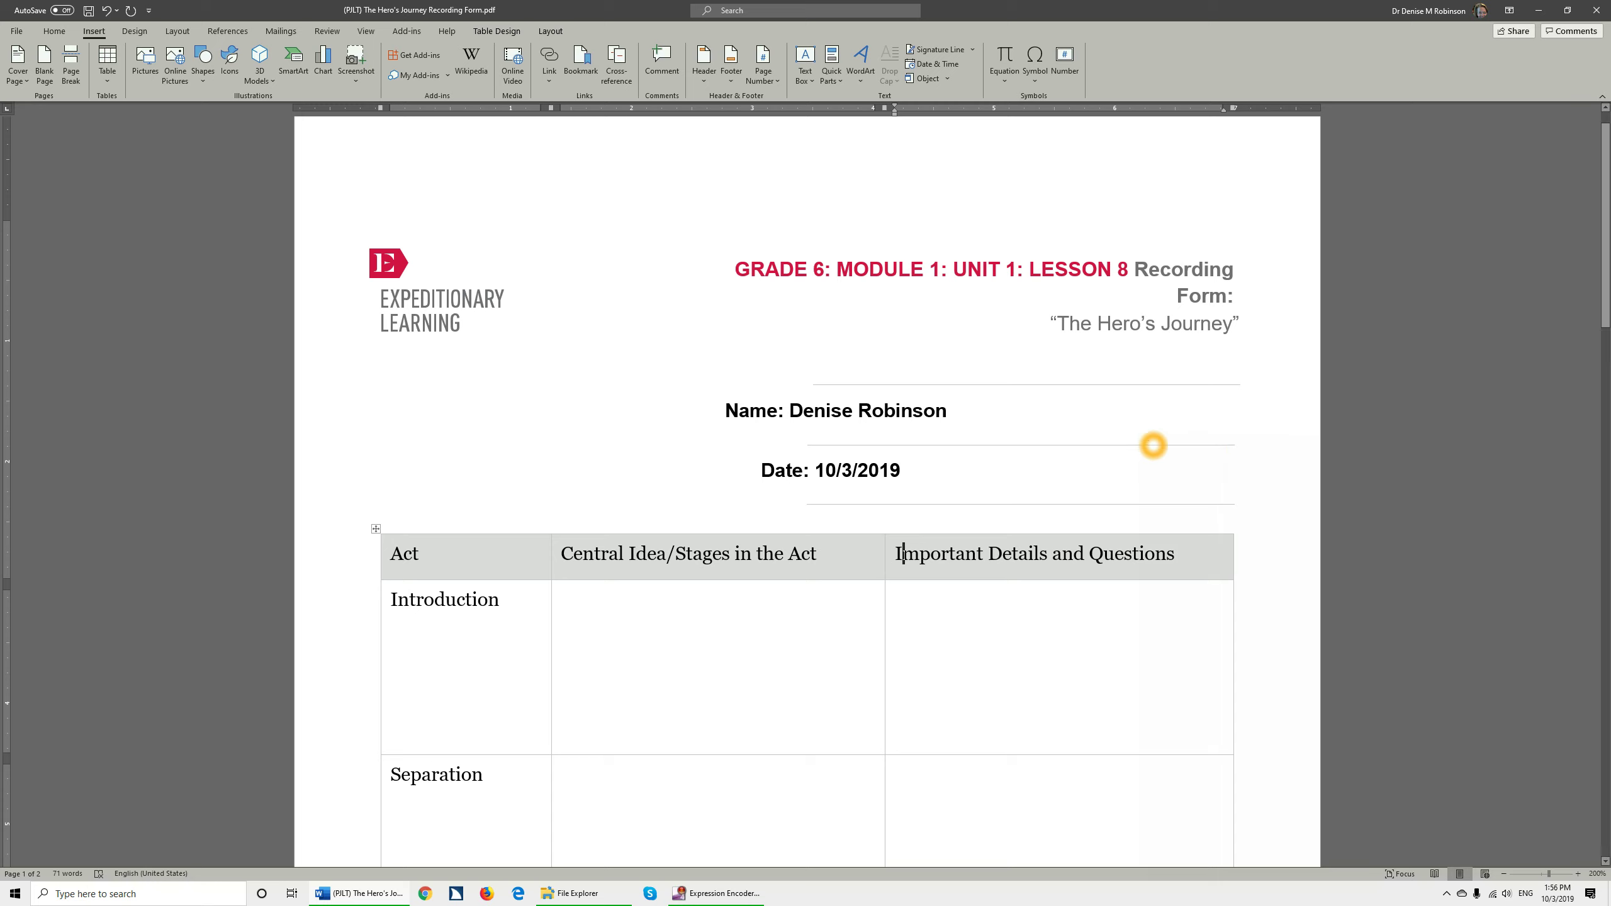
Type 'information' into the Introduction row's Central Idea/Stages cell.
key("shift+Tab")
key("shift+Tab")
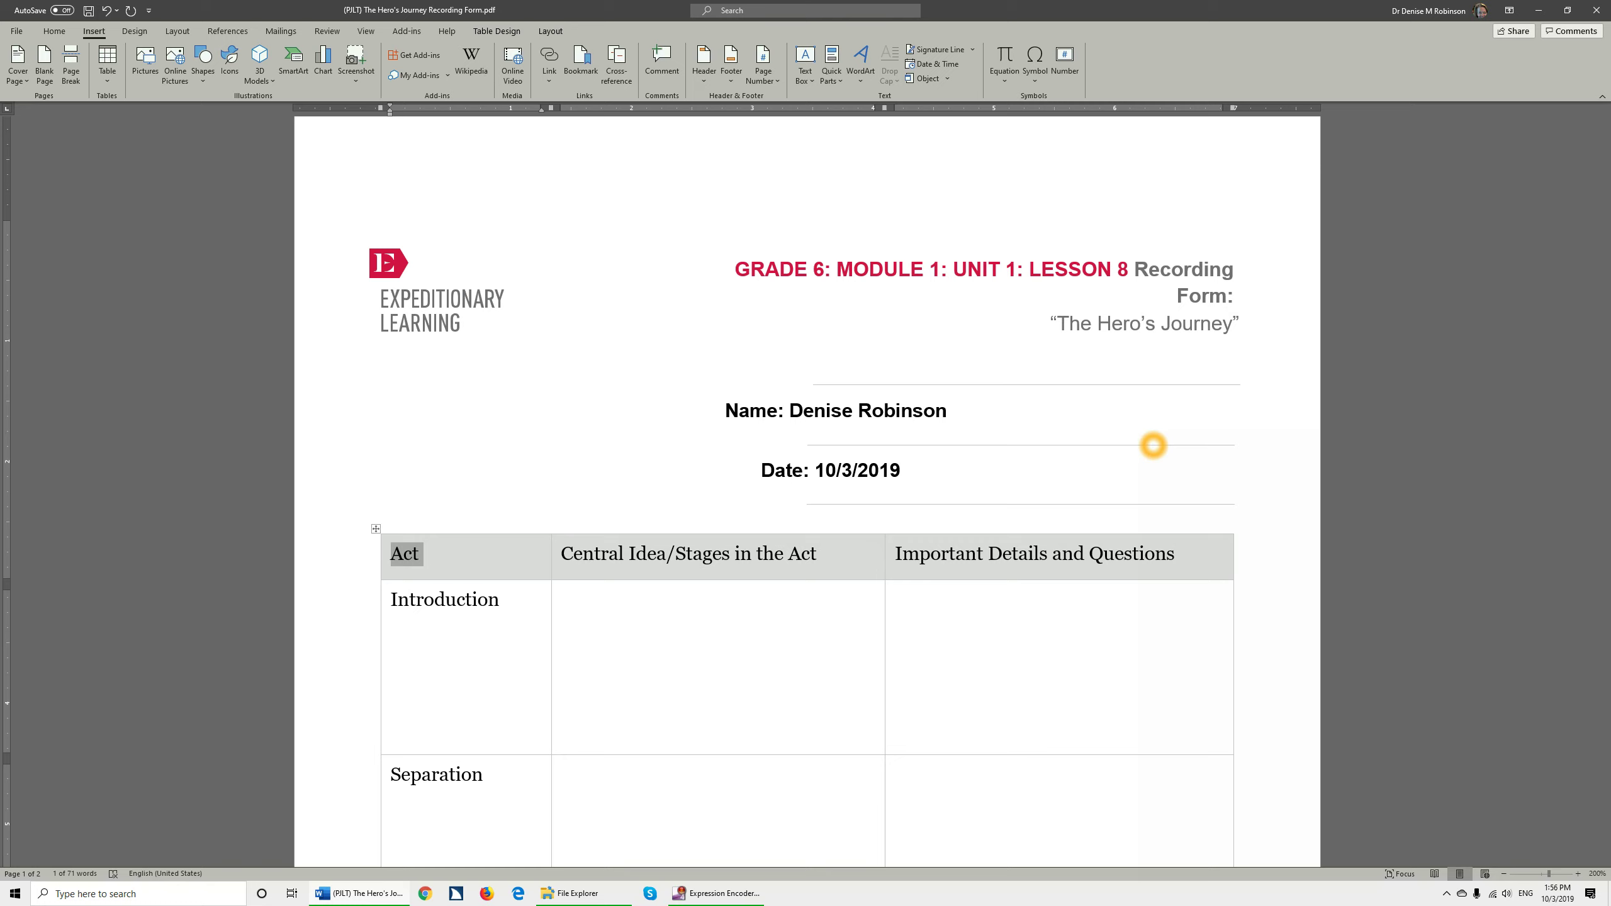
key("Tab")
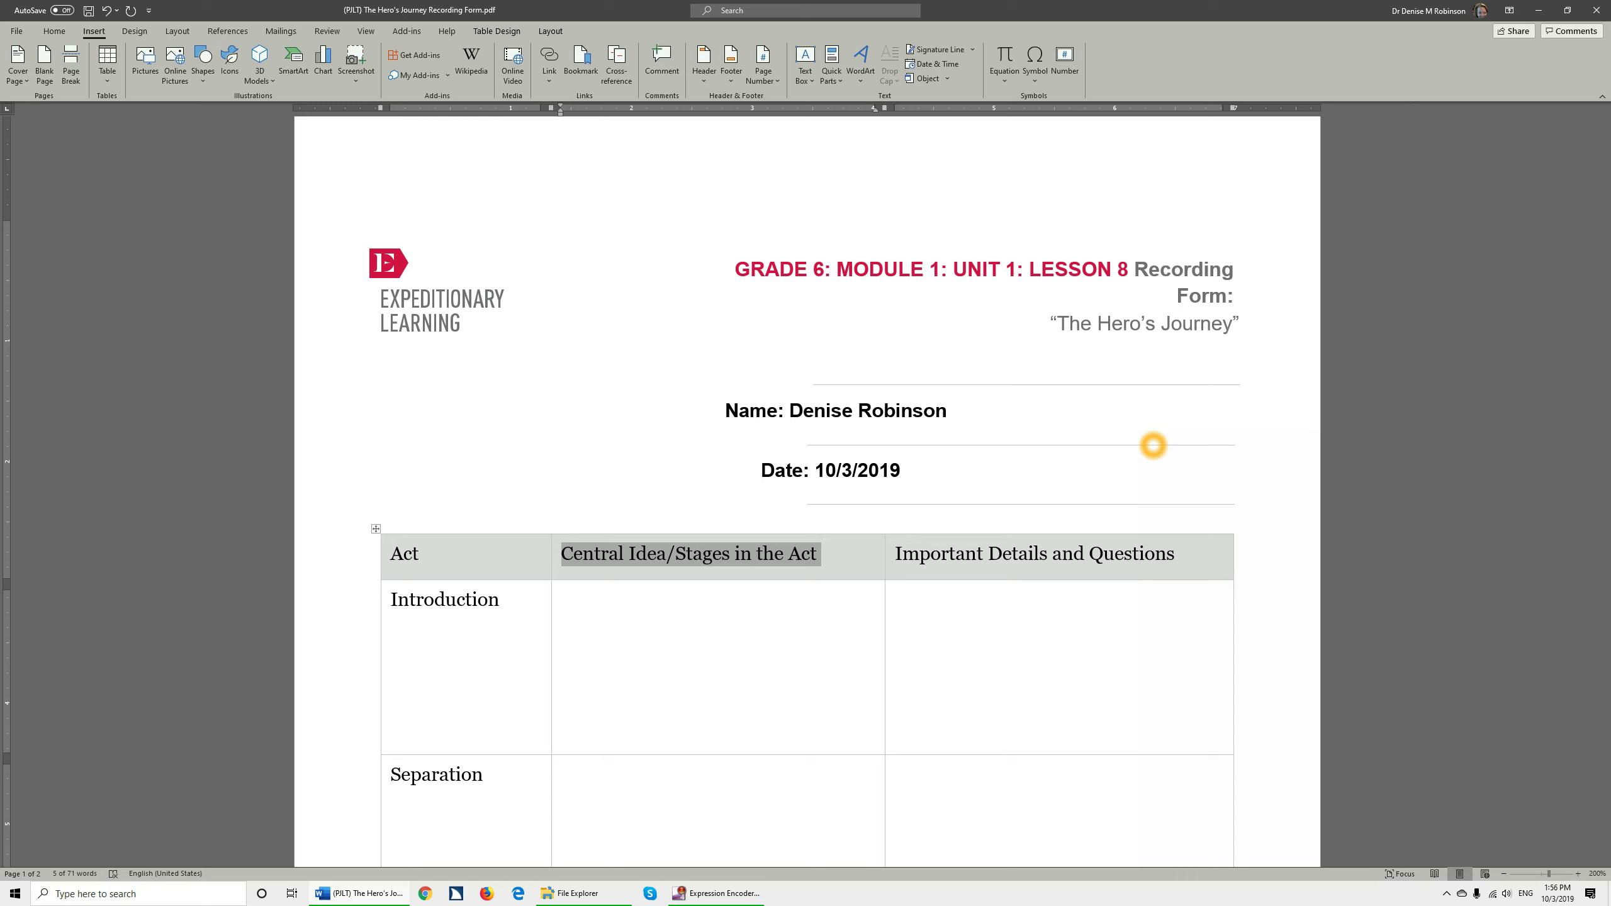
key("Tab")
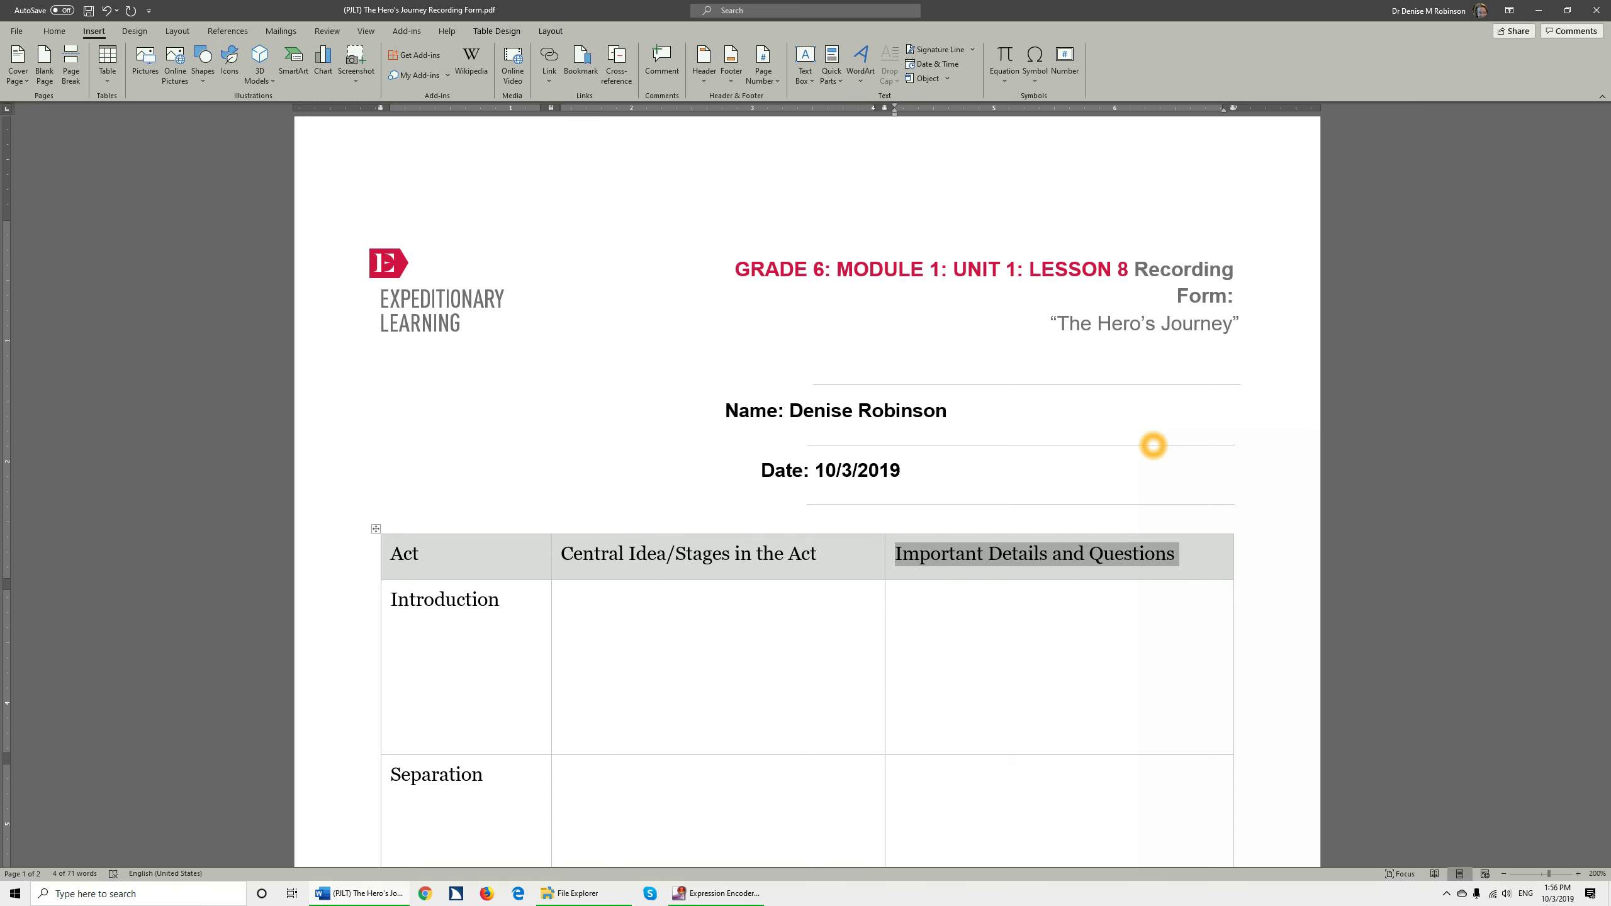
key("Tab")
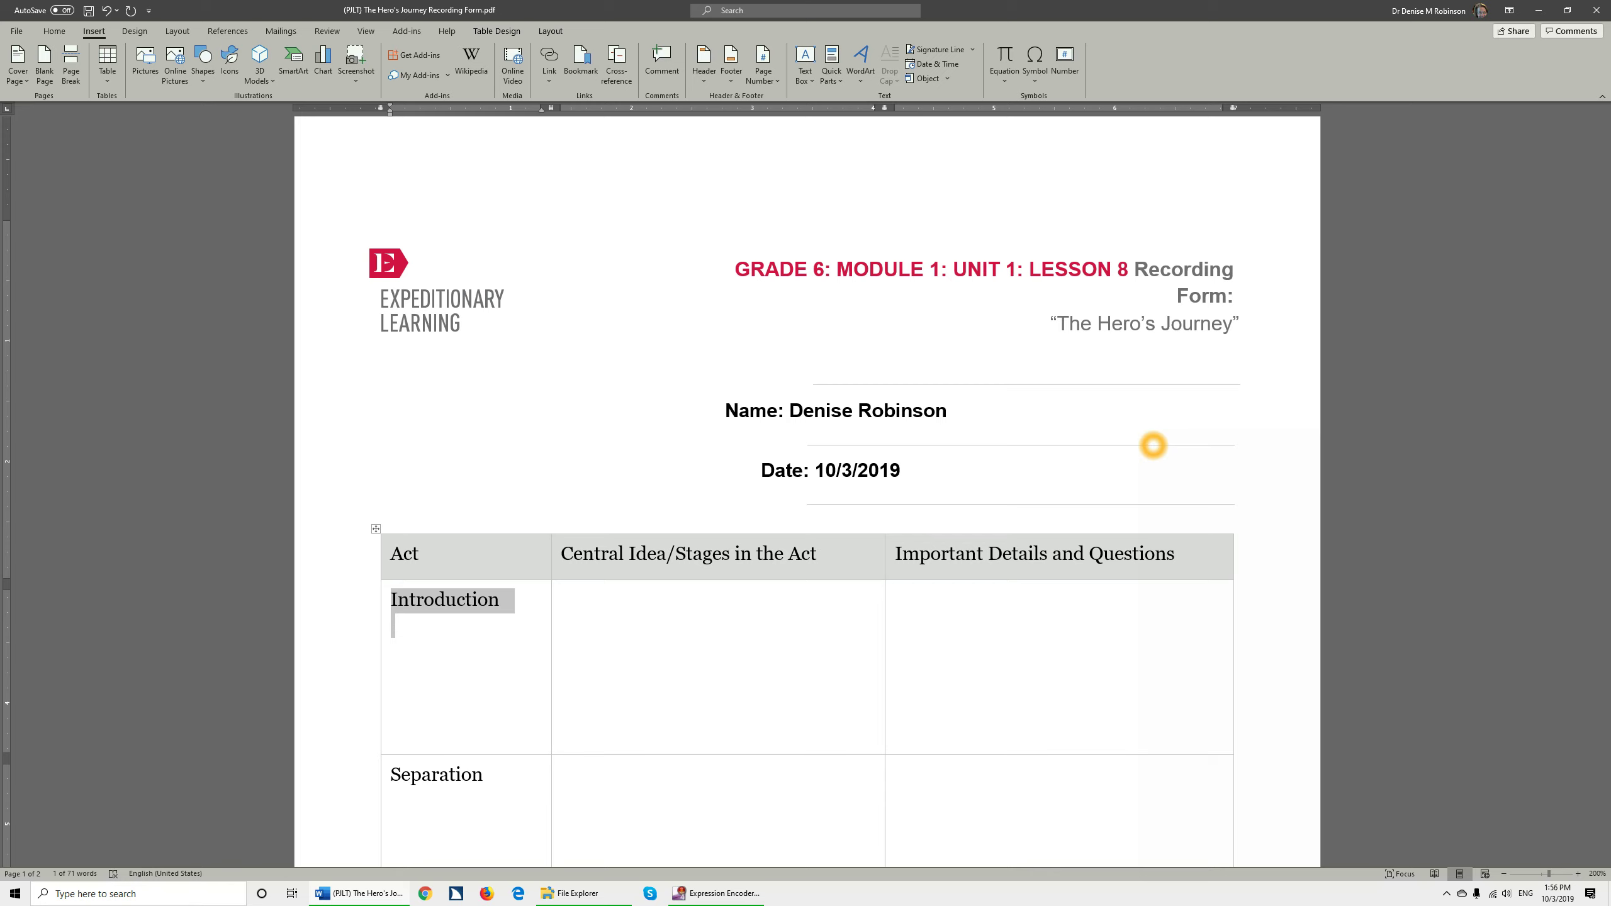
key("Tab")
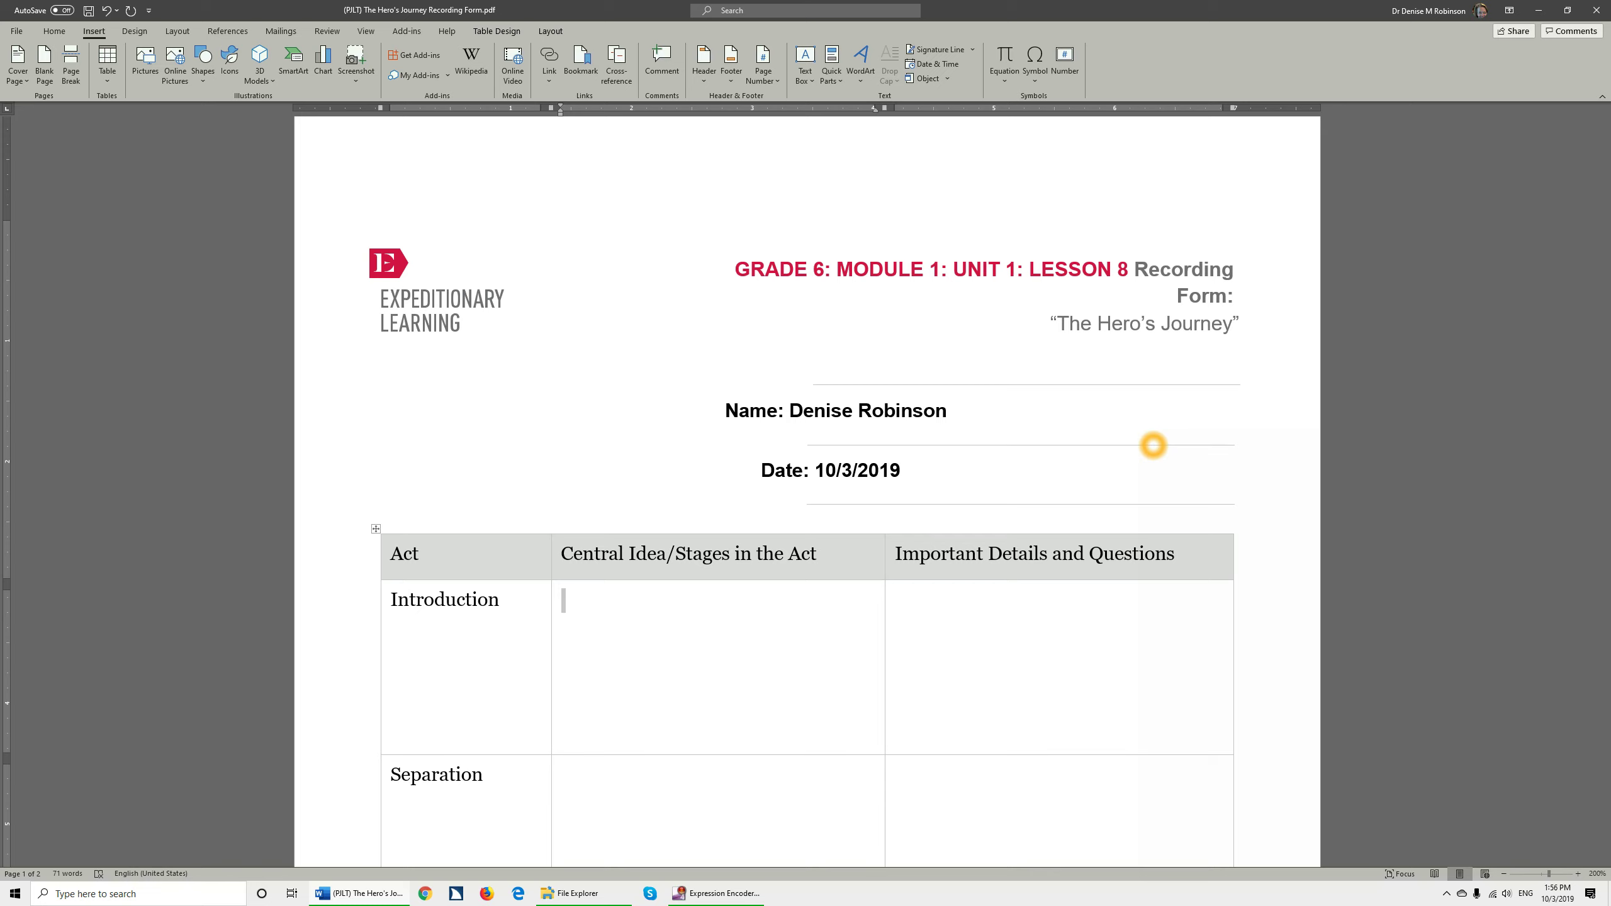
key("Up")
type("information")
Add '—put whatever' after 'Information' in the Introduction cell as a tracked insertion.
type("-")
type("put w")
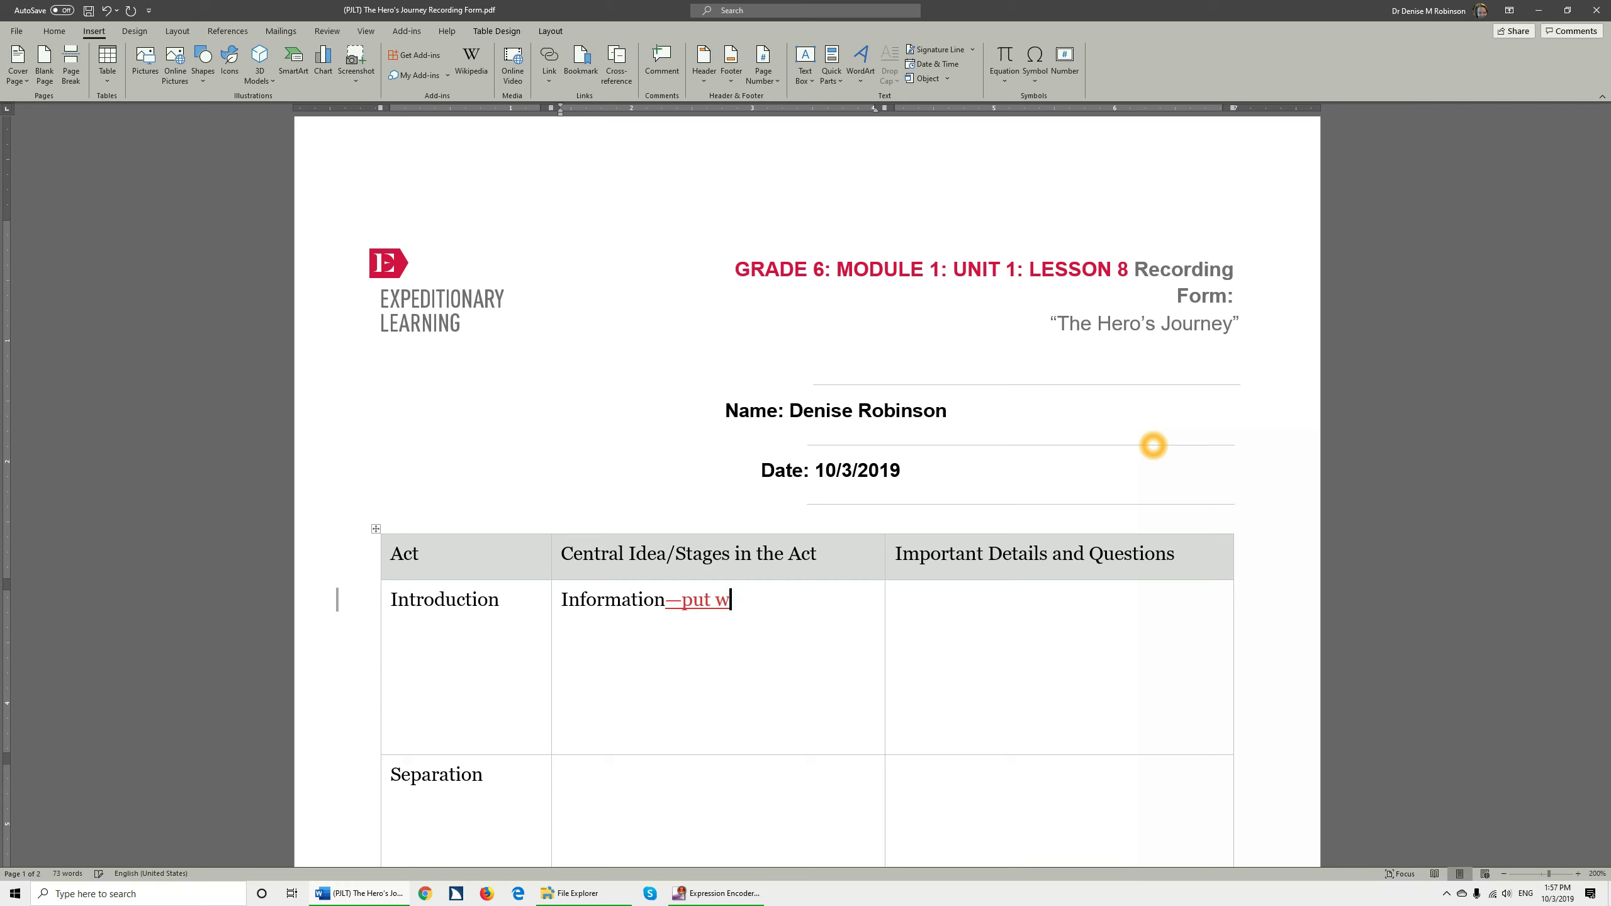
type("hatever")
Look through the Review tab's Display for Review, Show Markup and Reviewing Pane menus, leaving them unchanged.
key("alt+r")
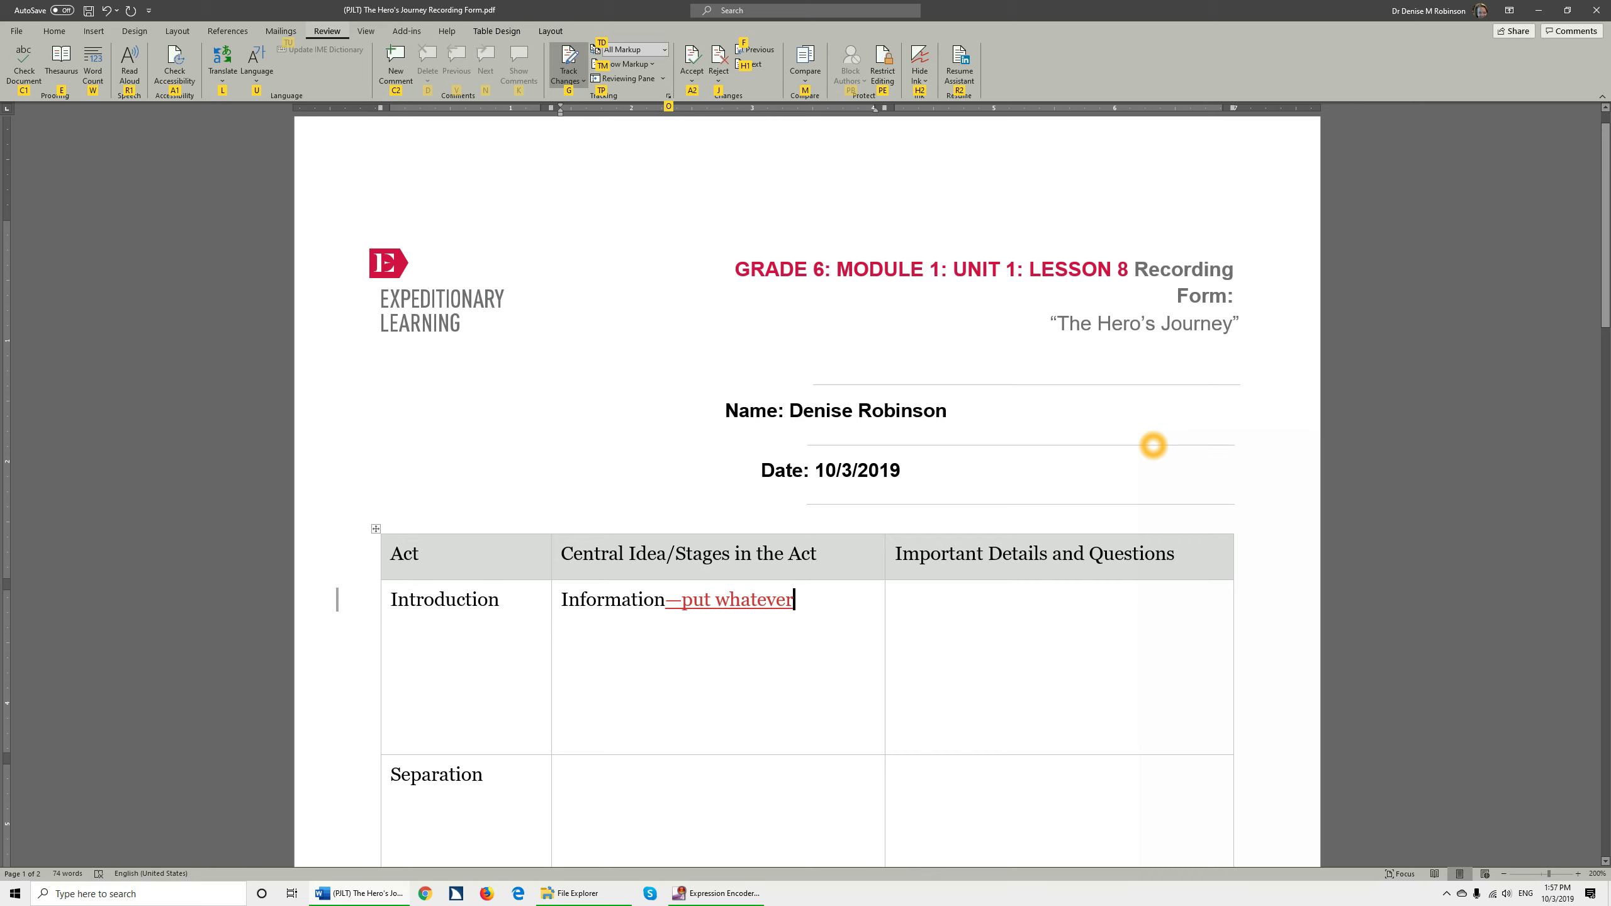
key("t")
key("d")
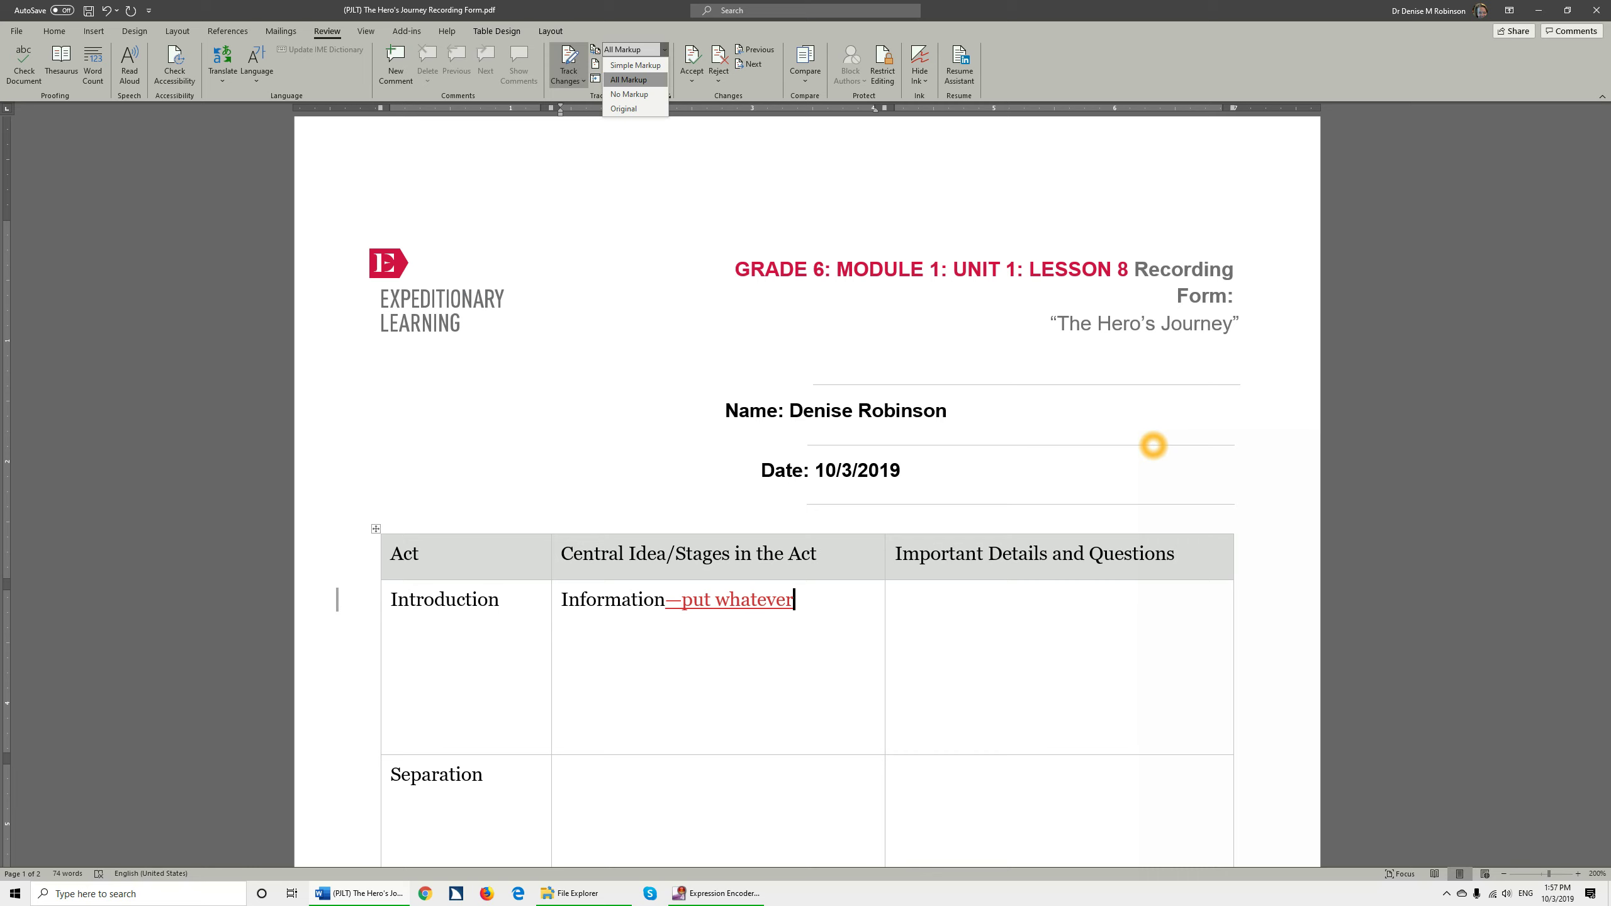
key("Escape")
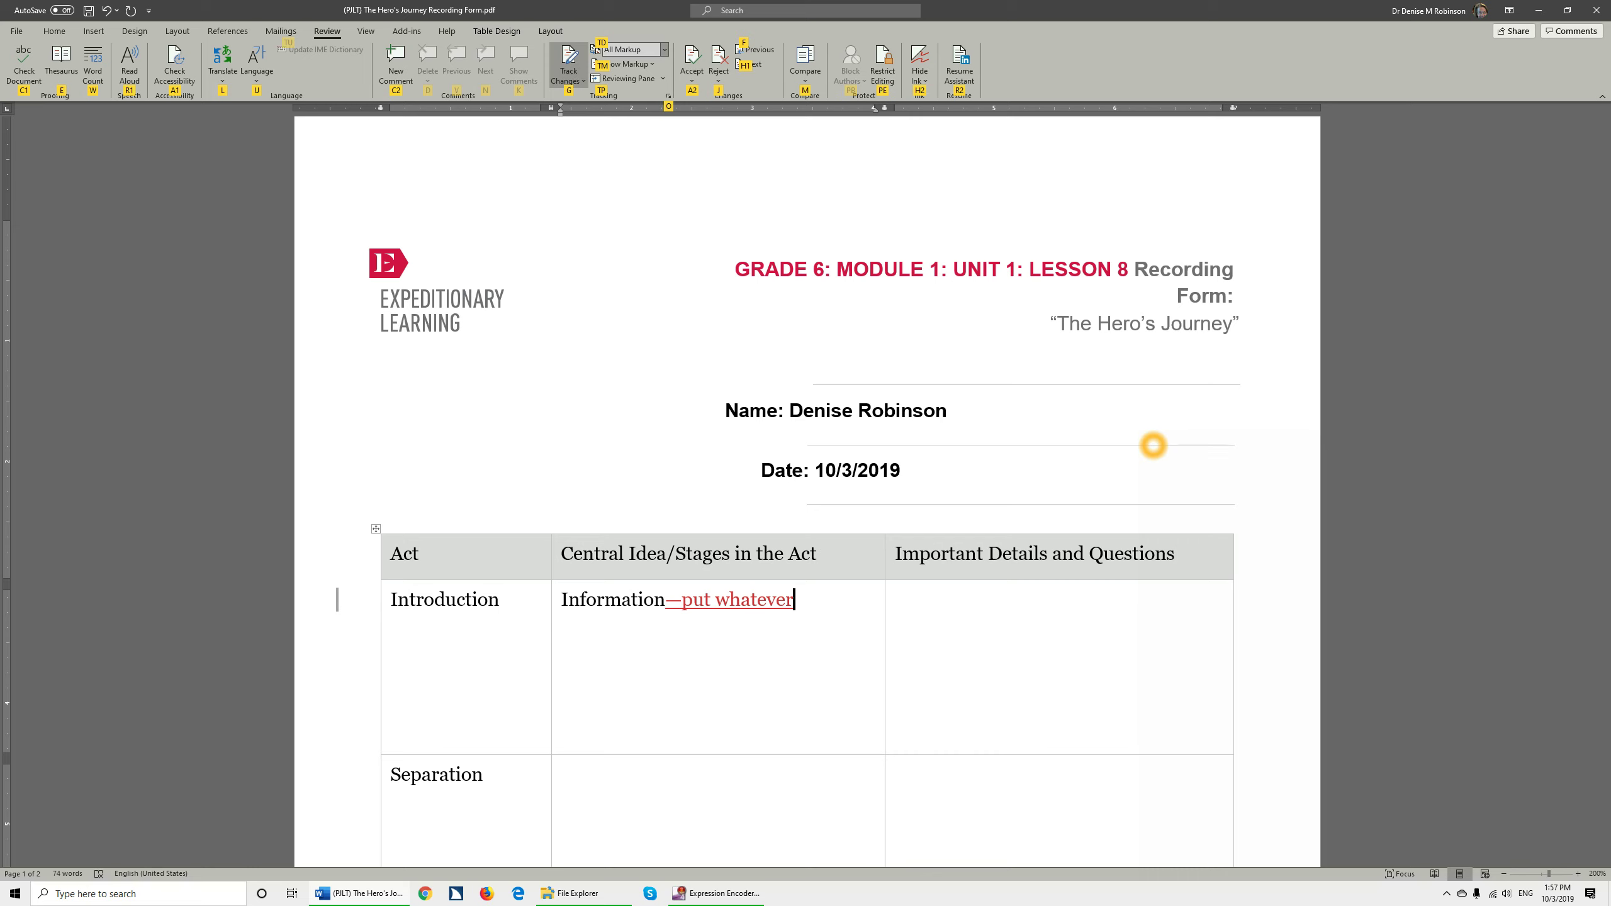
key("t")
key("m")
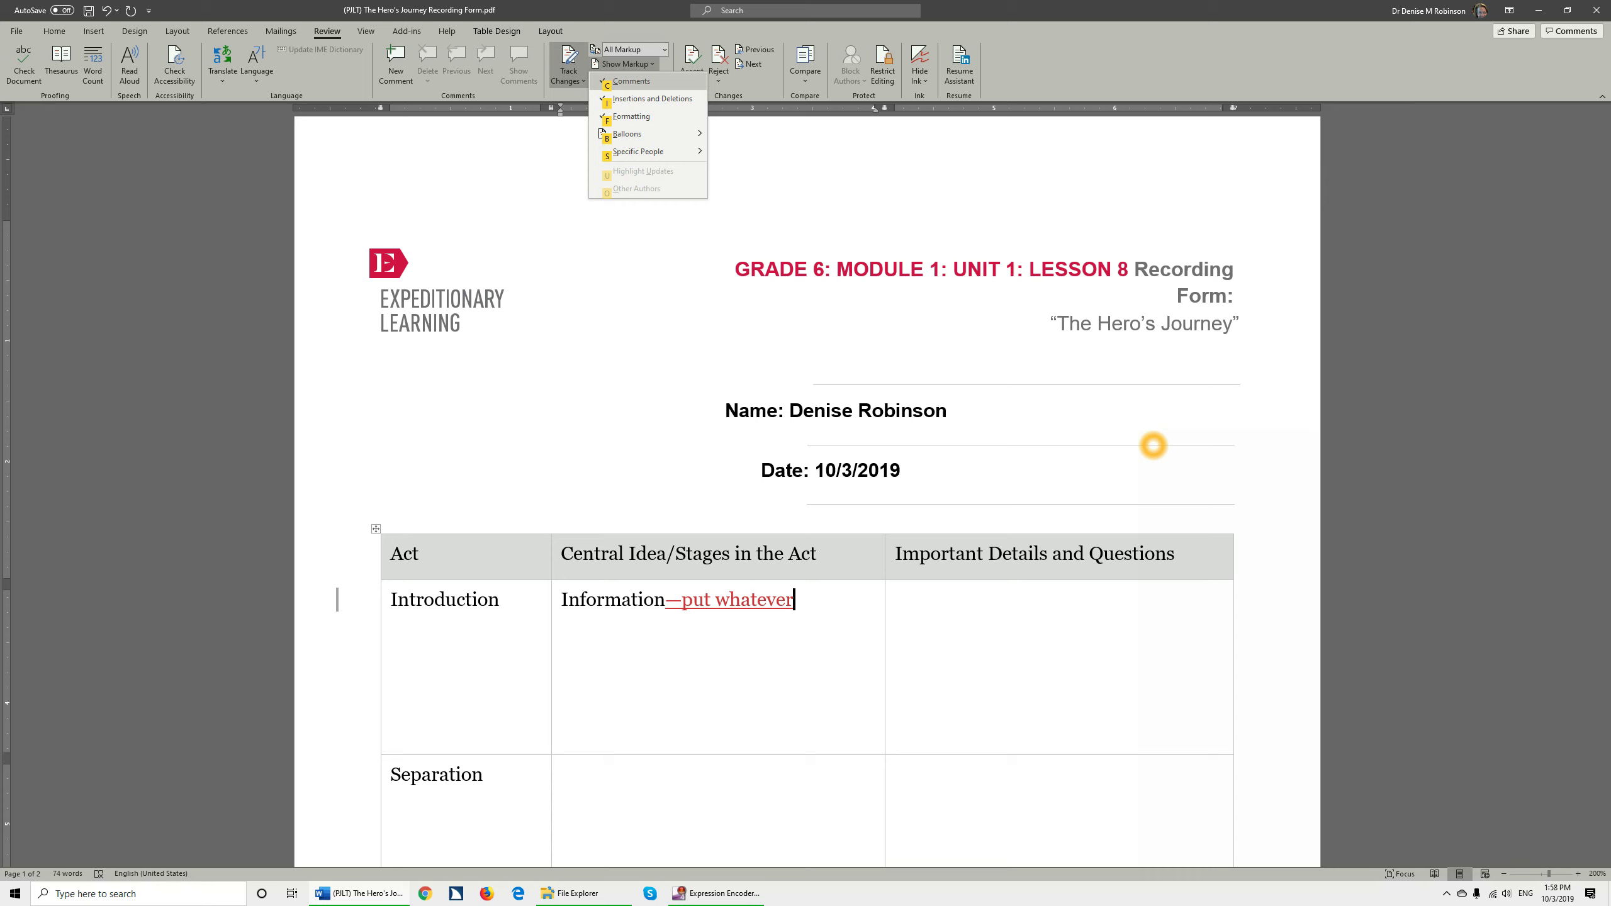
key("Escape")
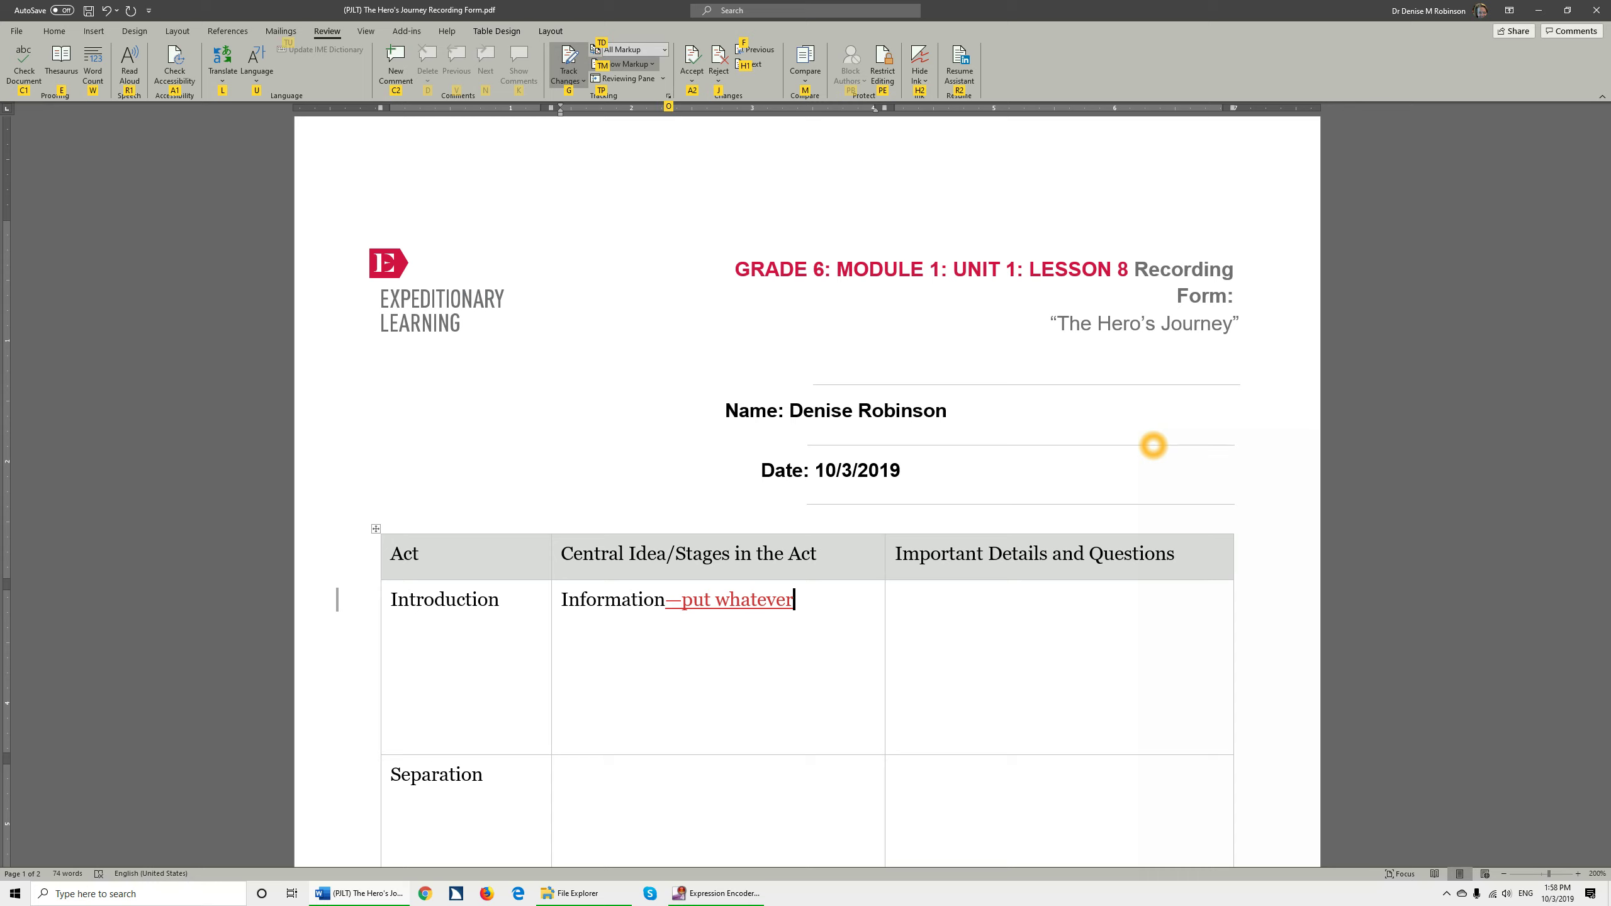
key("t")
key("p")
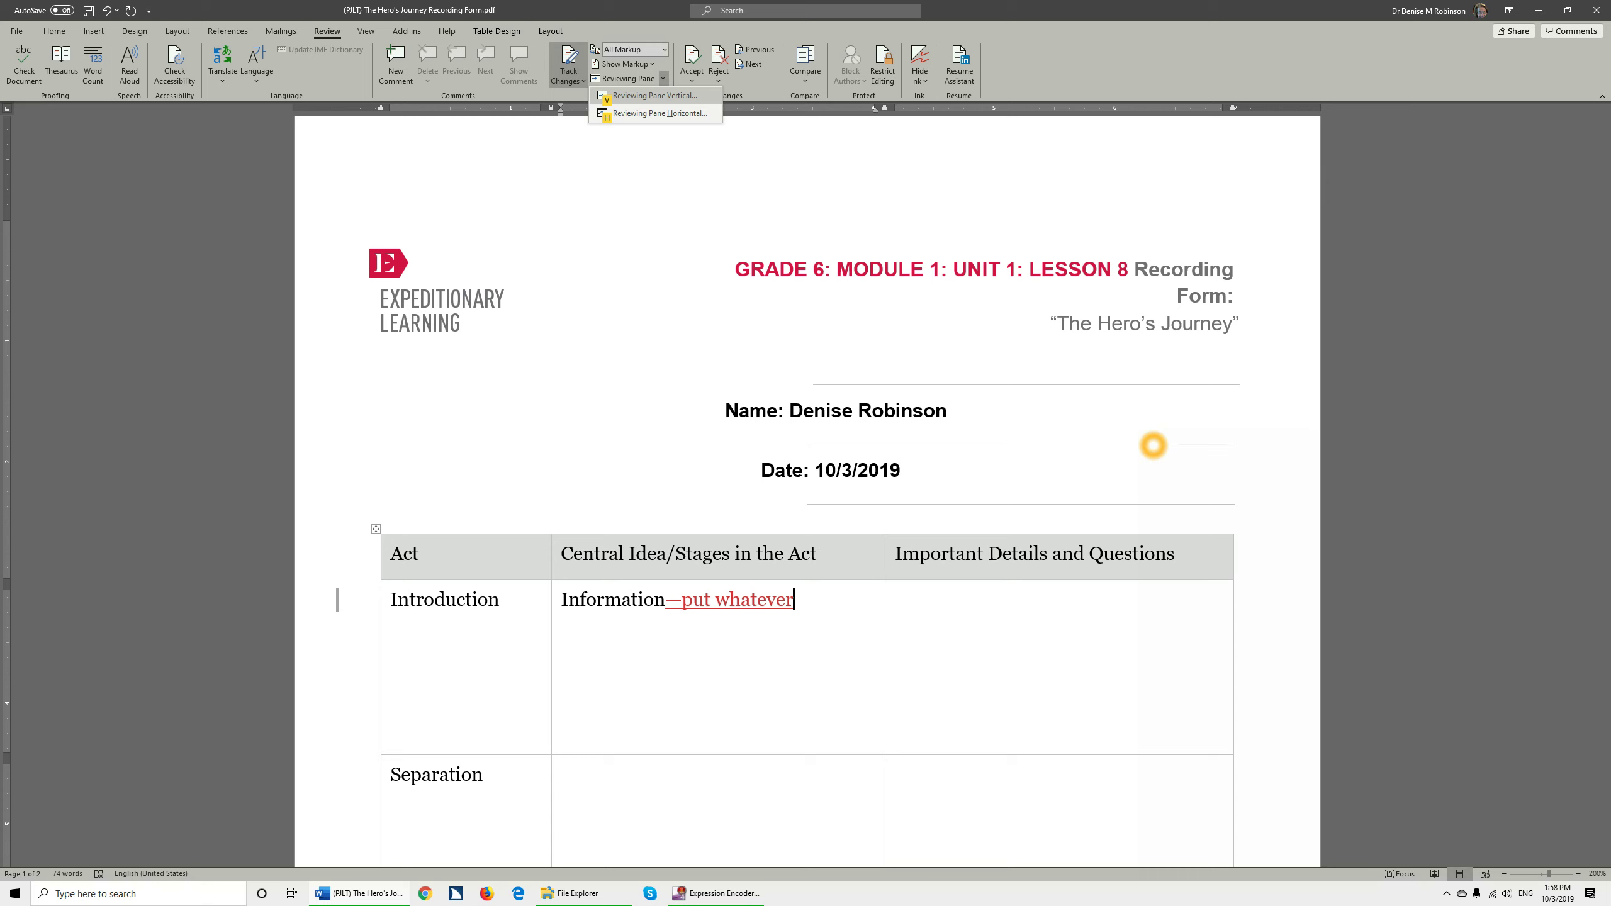
key("Escape")
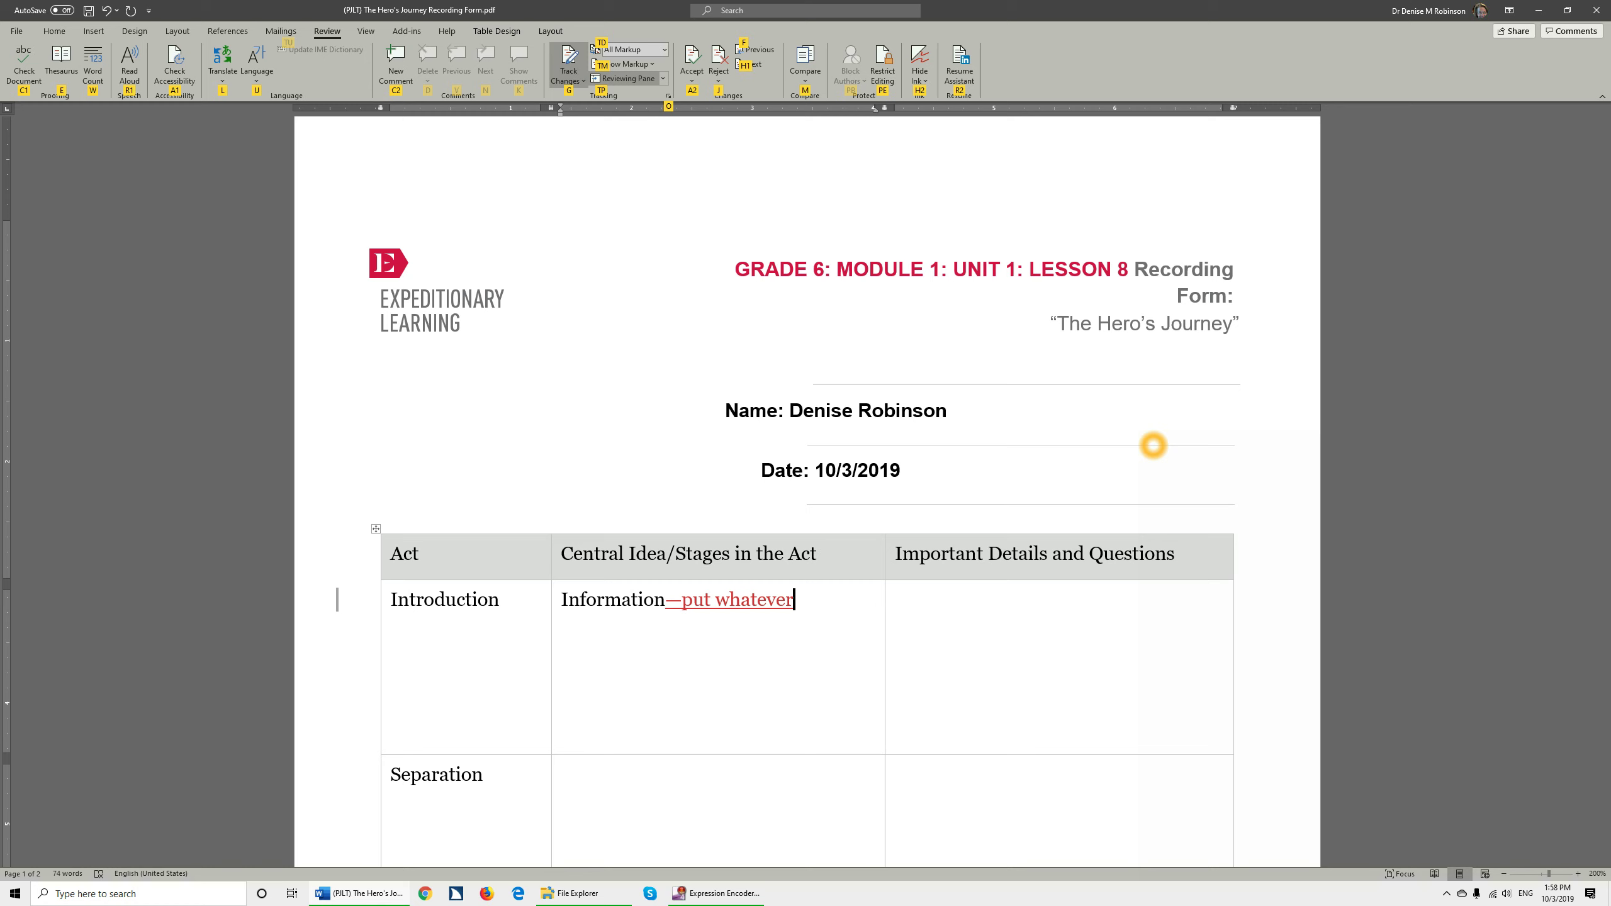
Insert a New Comment on 'whatever' reading 'Add more information', then return to the document.
key("c")
key("2")
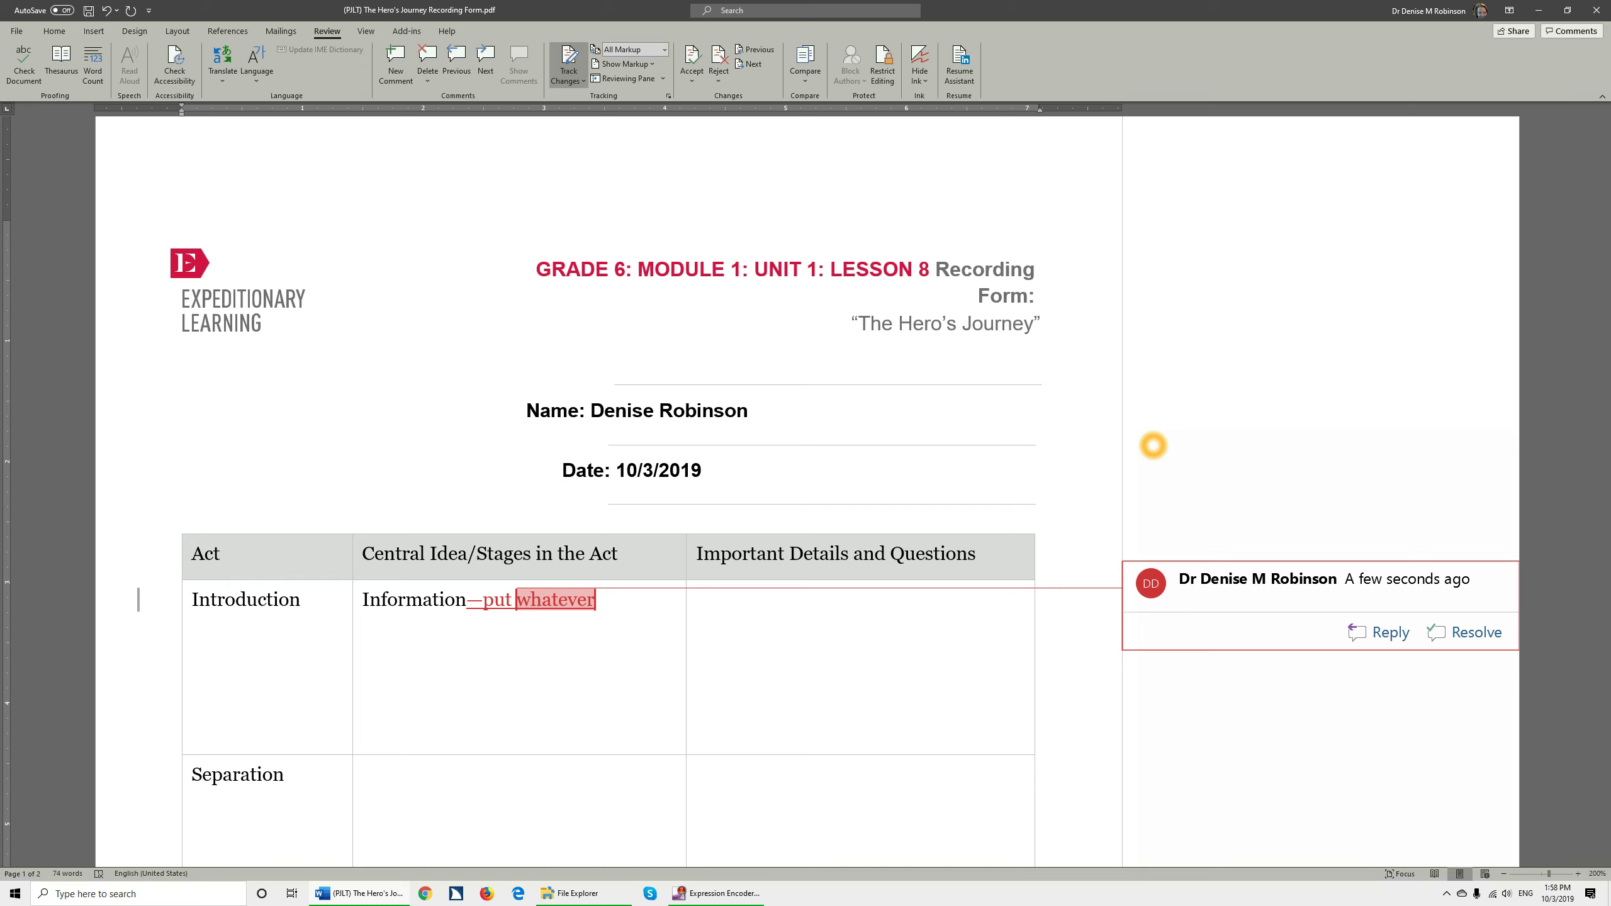
type("Add more info")
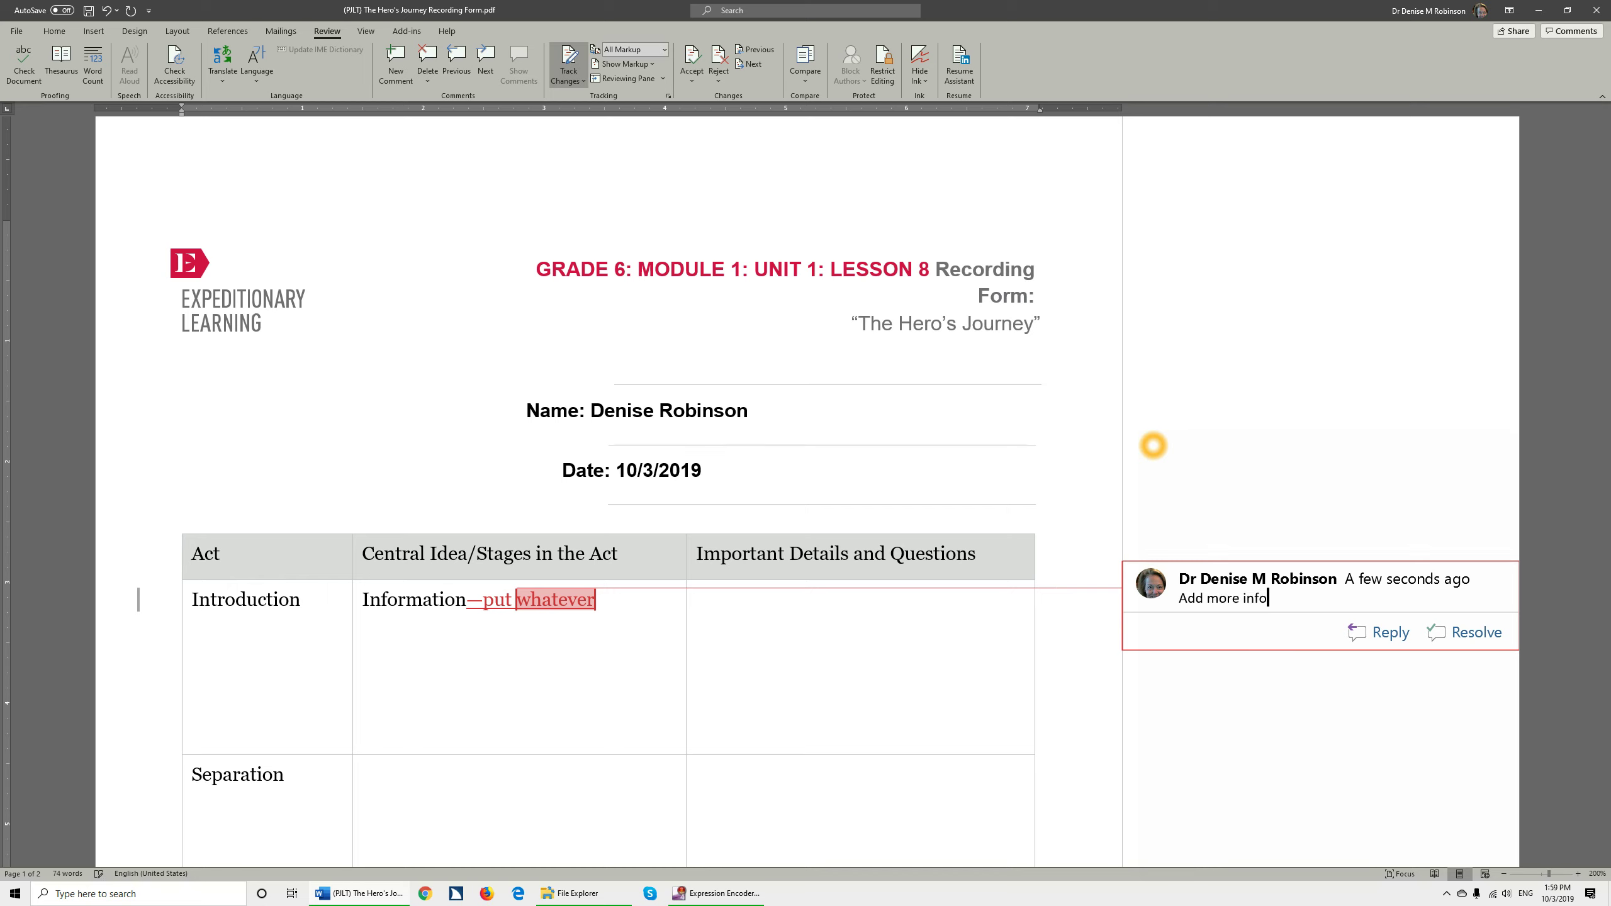
type("rmation")
key("Return")
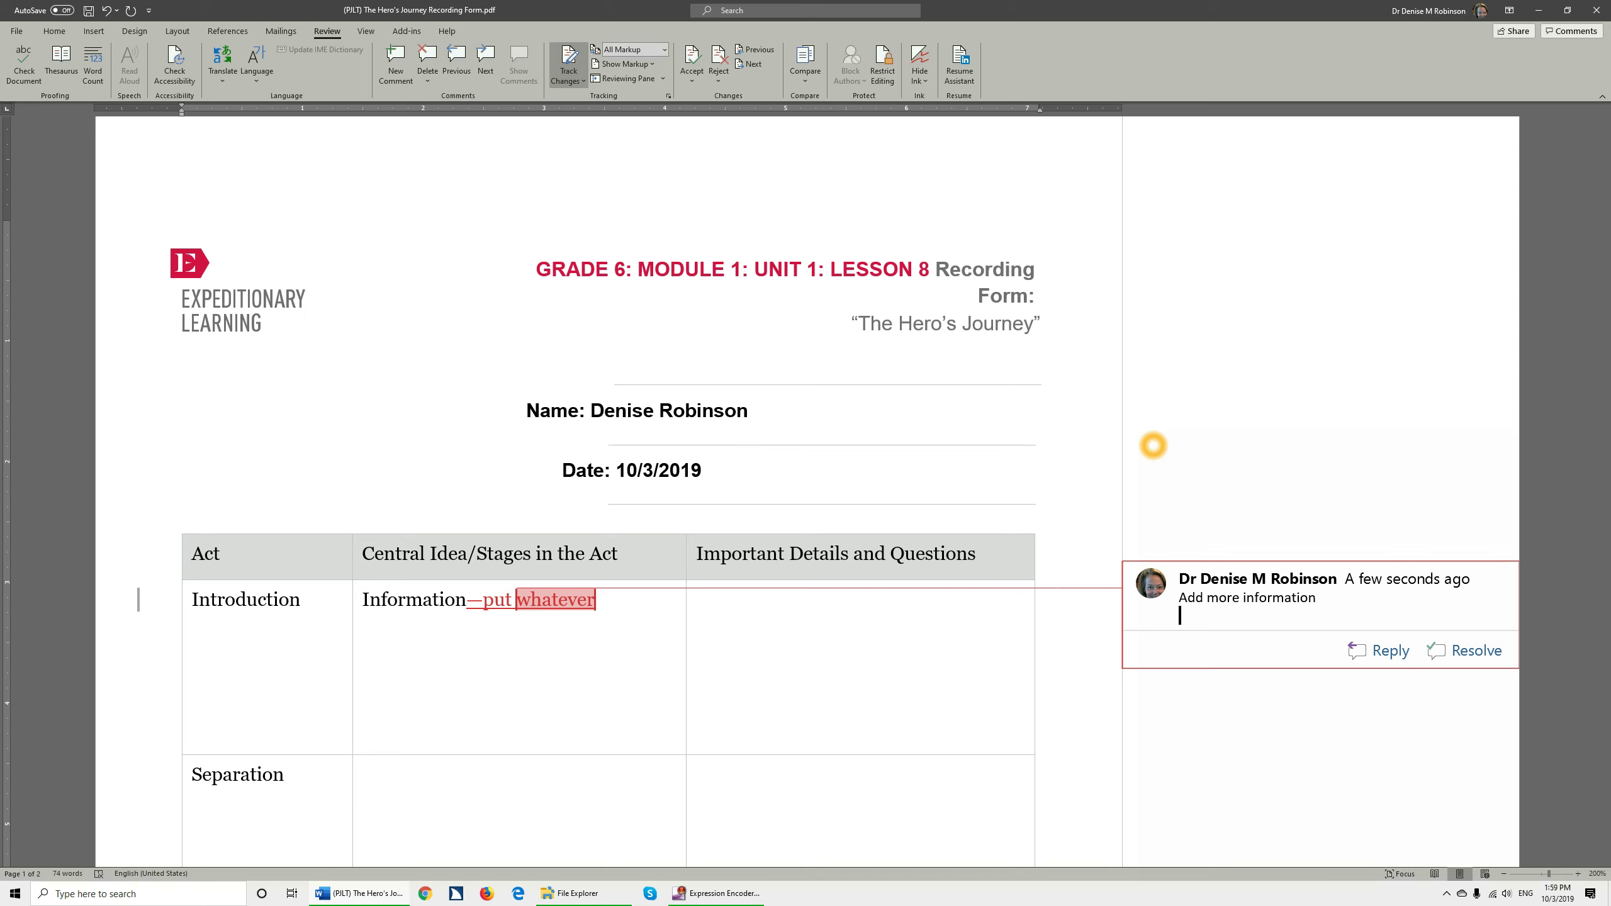
key("Escape")
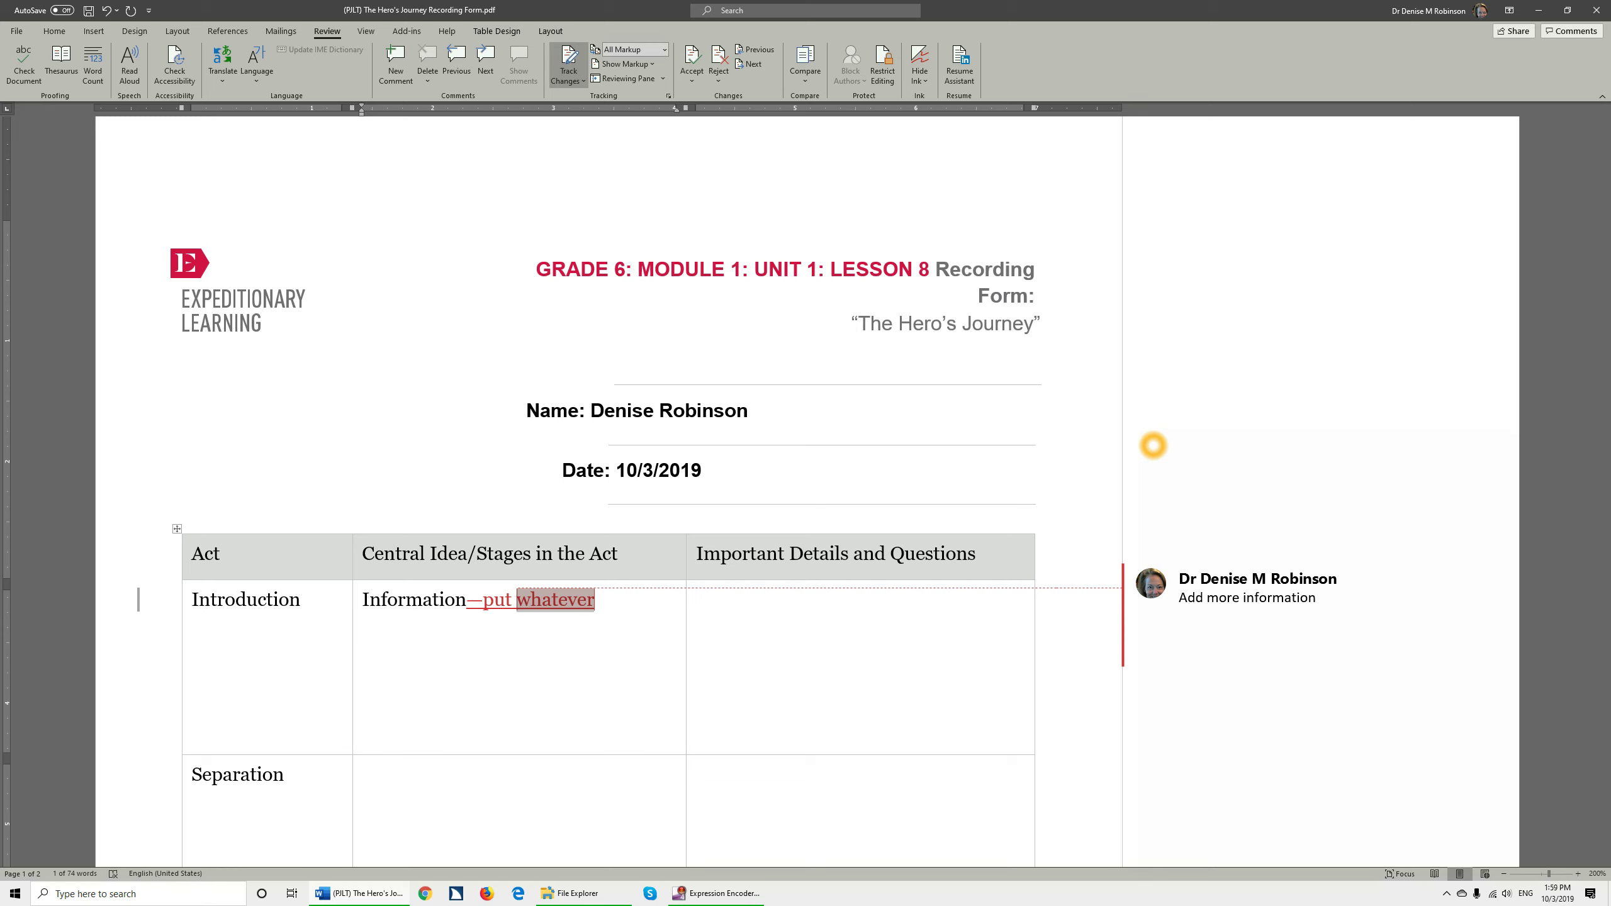
Try to save the form as PDF via Save As, triggering the read-only file warning.
key("F12")
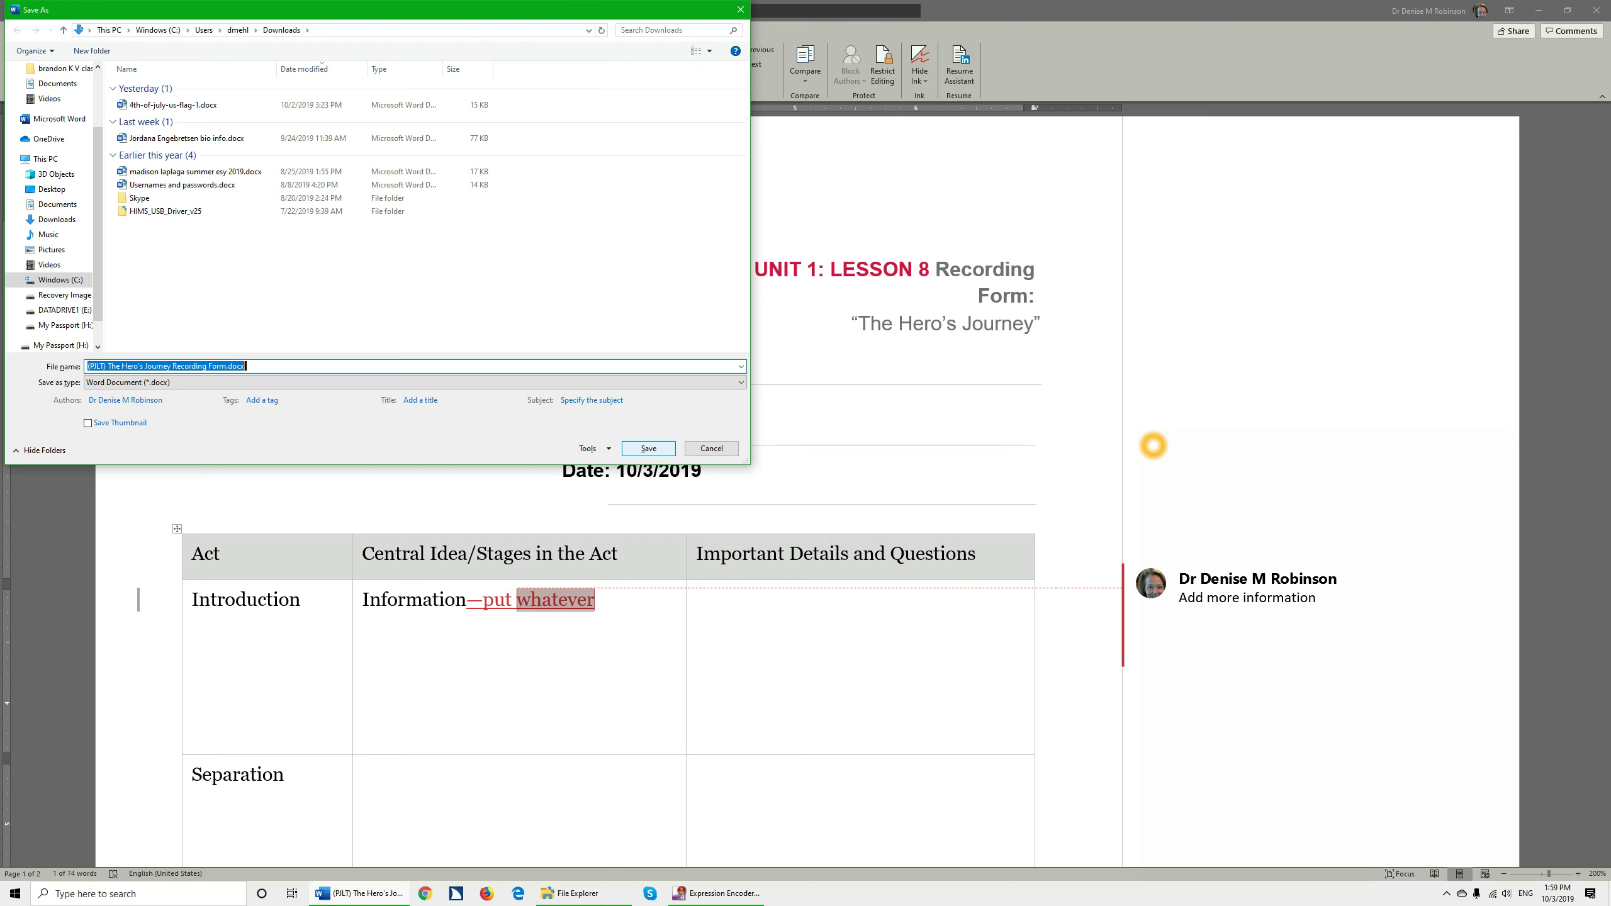
key("Tab")
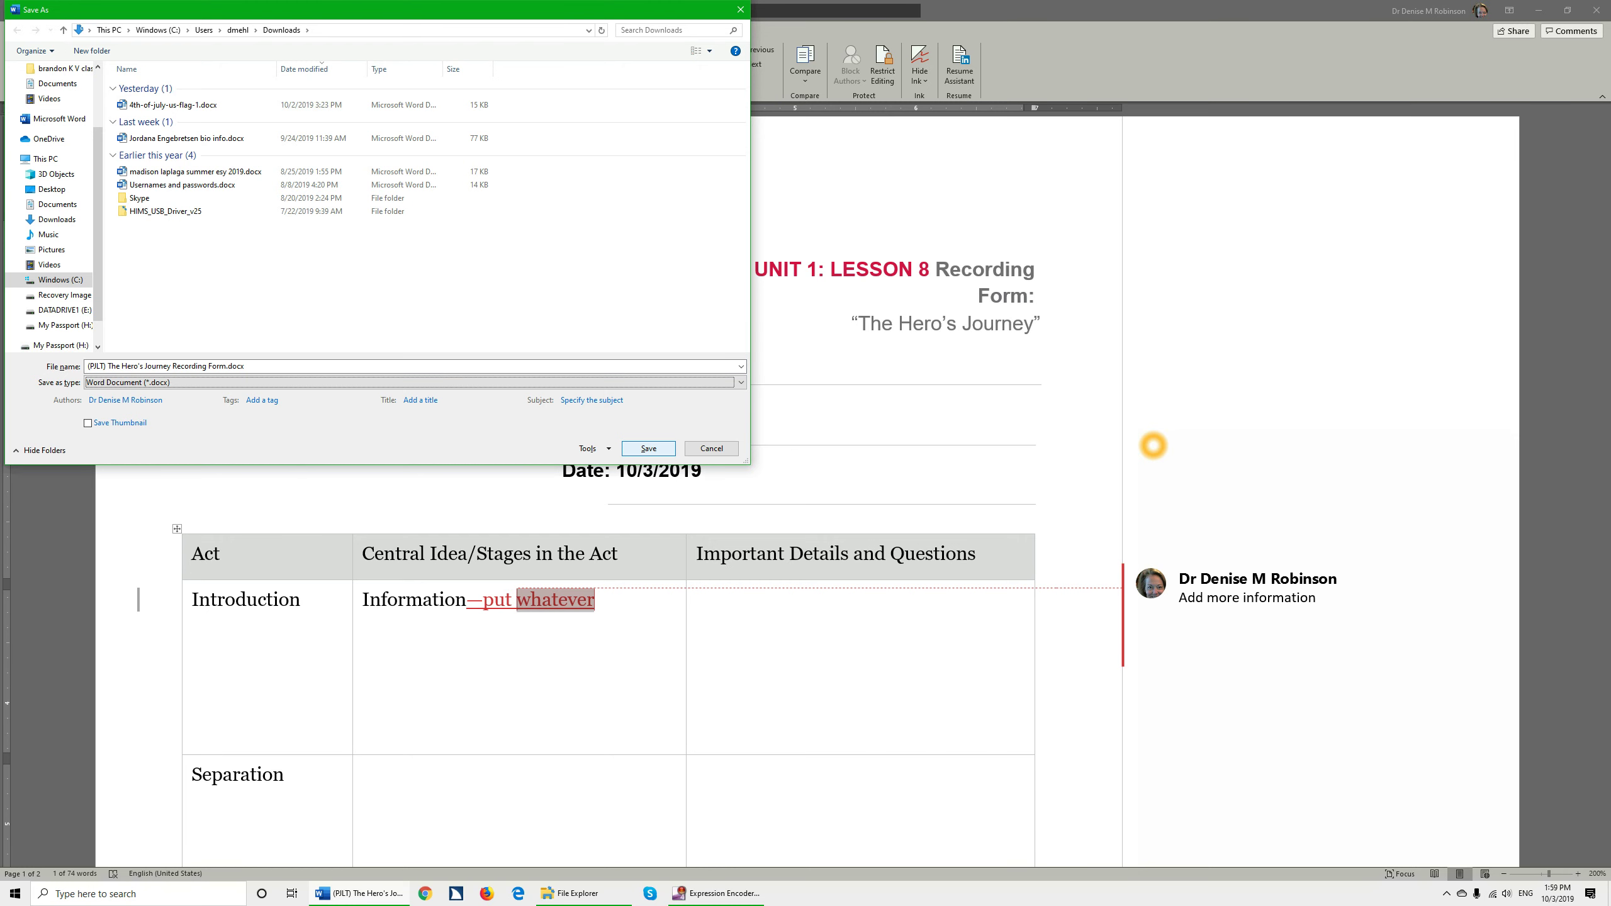
key("p")
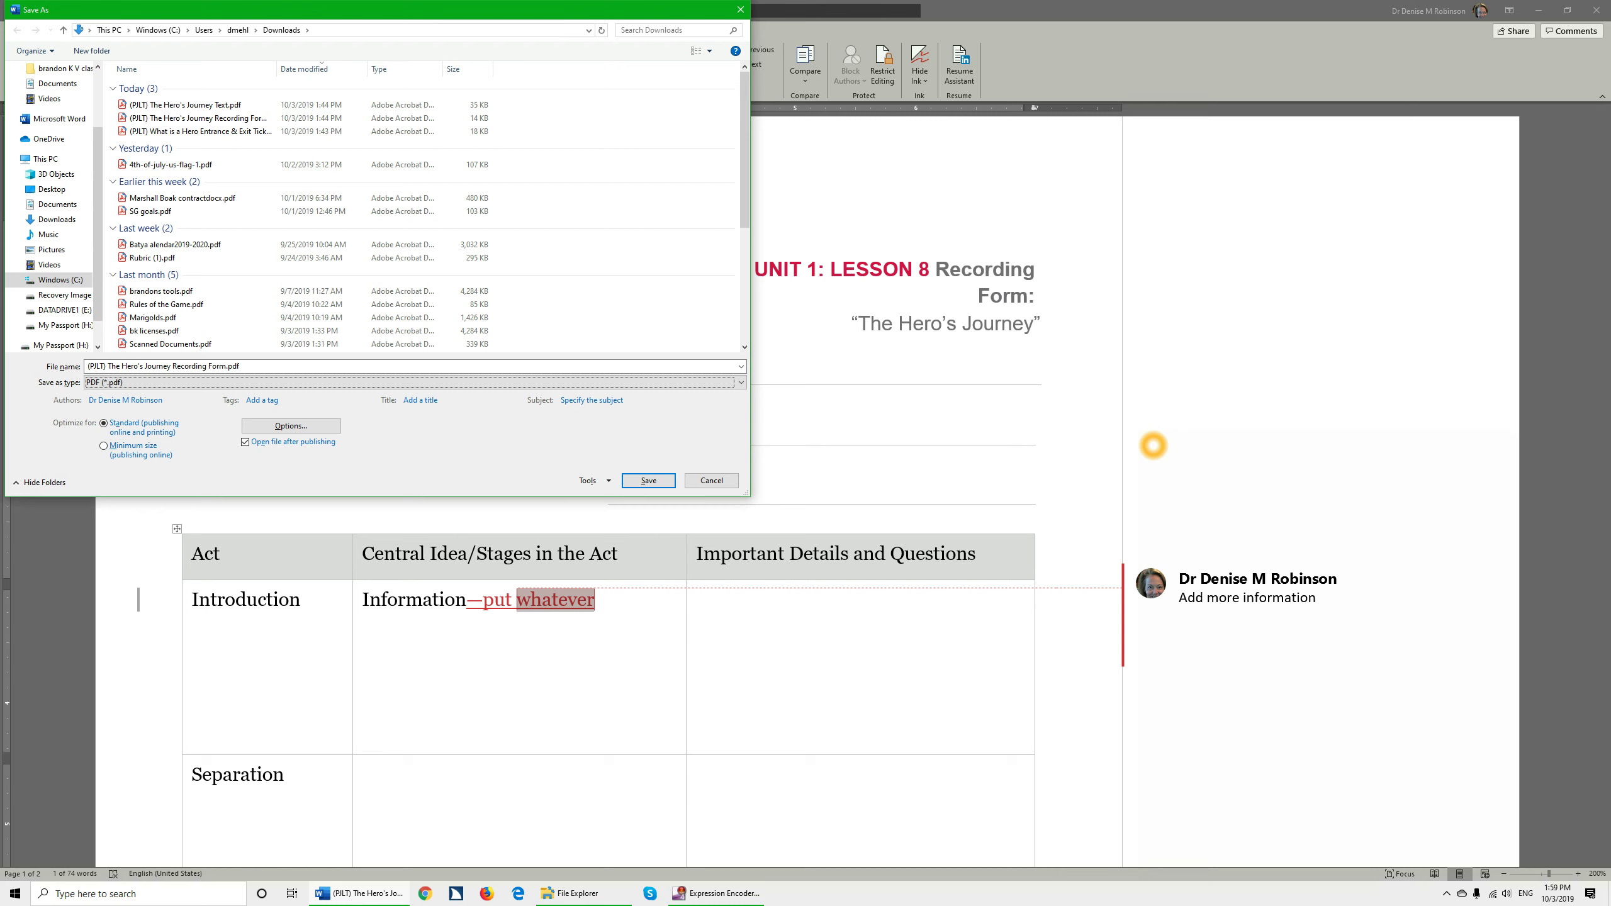
key("Return")
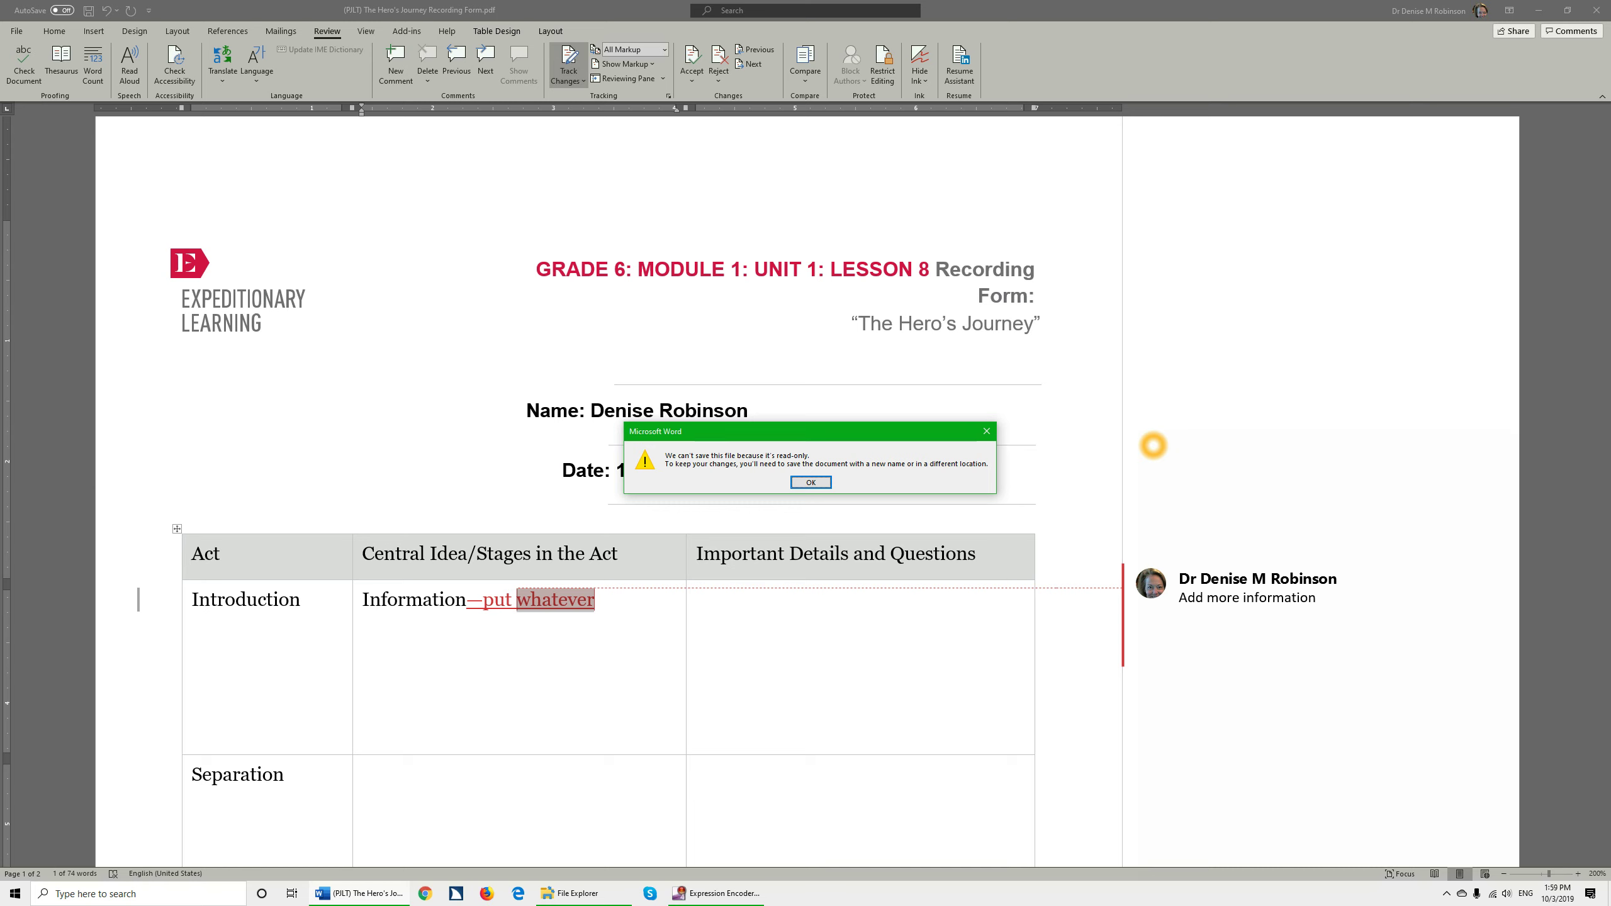
Dismiss the read-only warning and save '(PILT) The Hero's Journey Recording Form.docx' in Downloads.
key("Return")
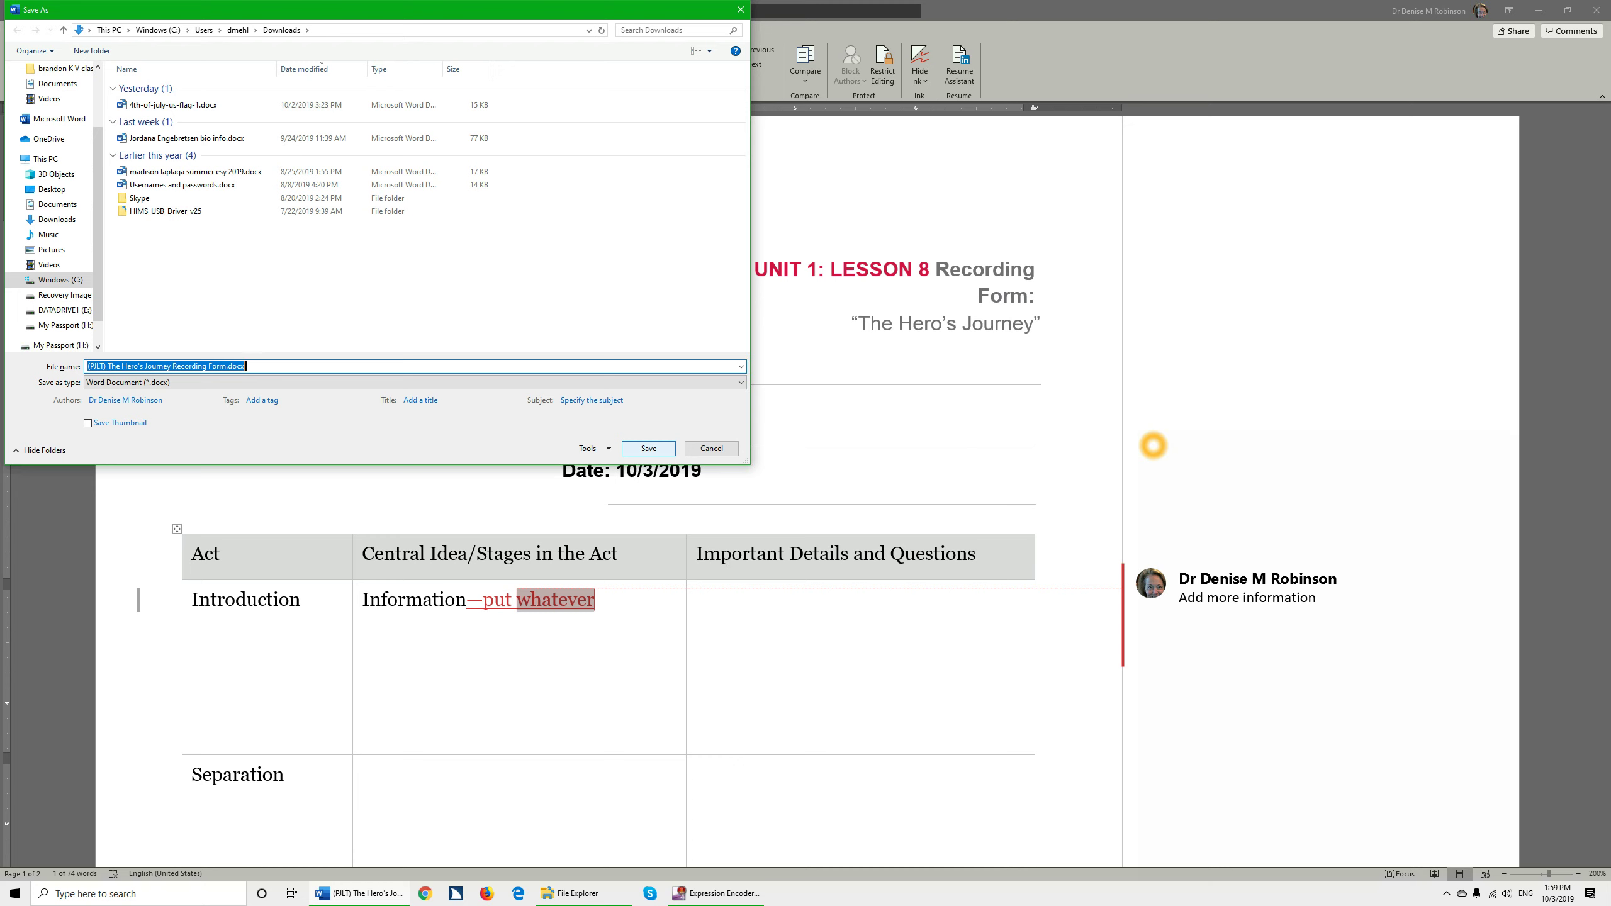
key("alt+d")
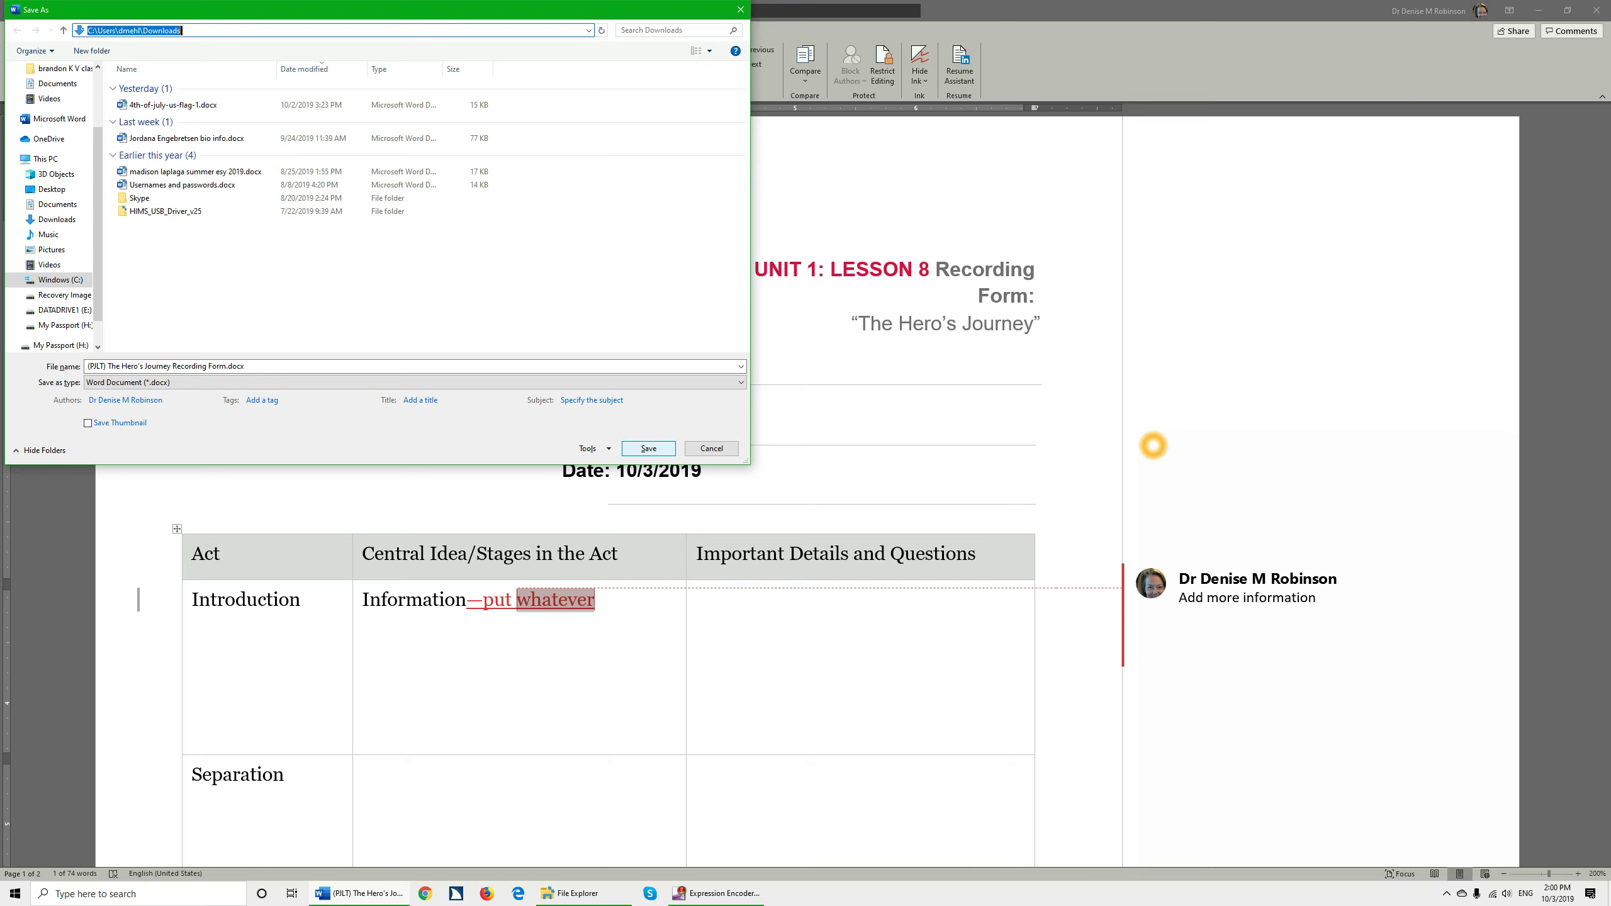
key("alt+s")
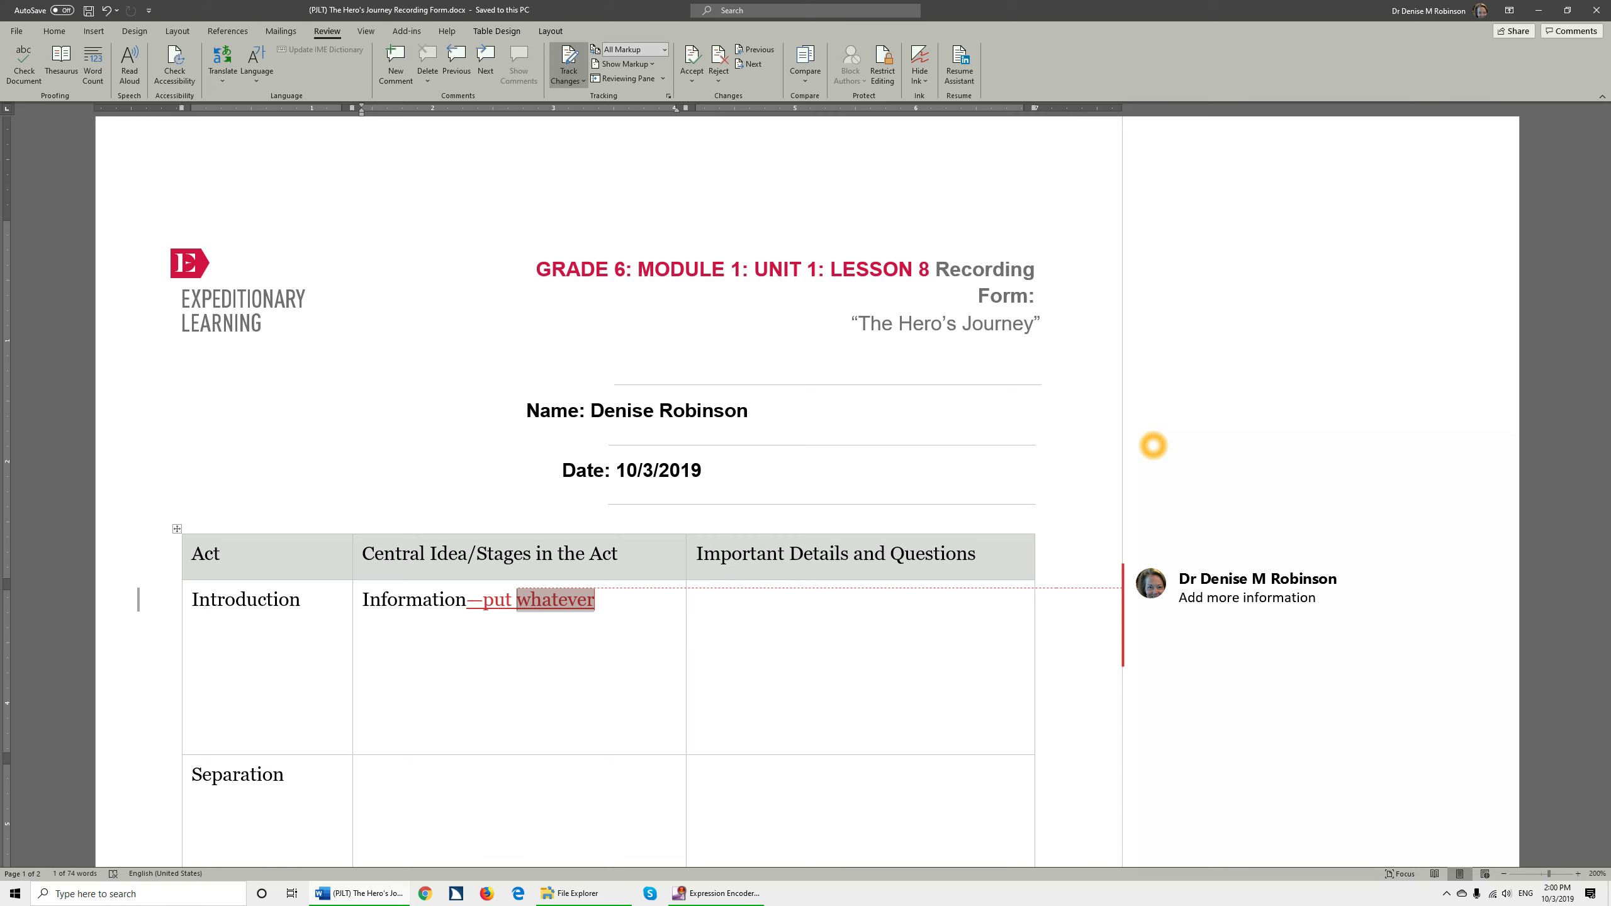
Save the form as PDF (*.pdf), replacing the existing '(PILT) The Hero's Journey Recording Form.pdf'.
key("F12")
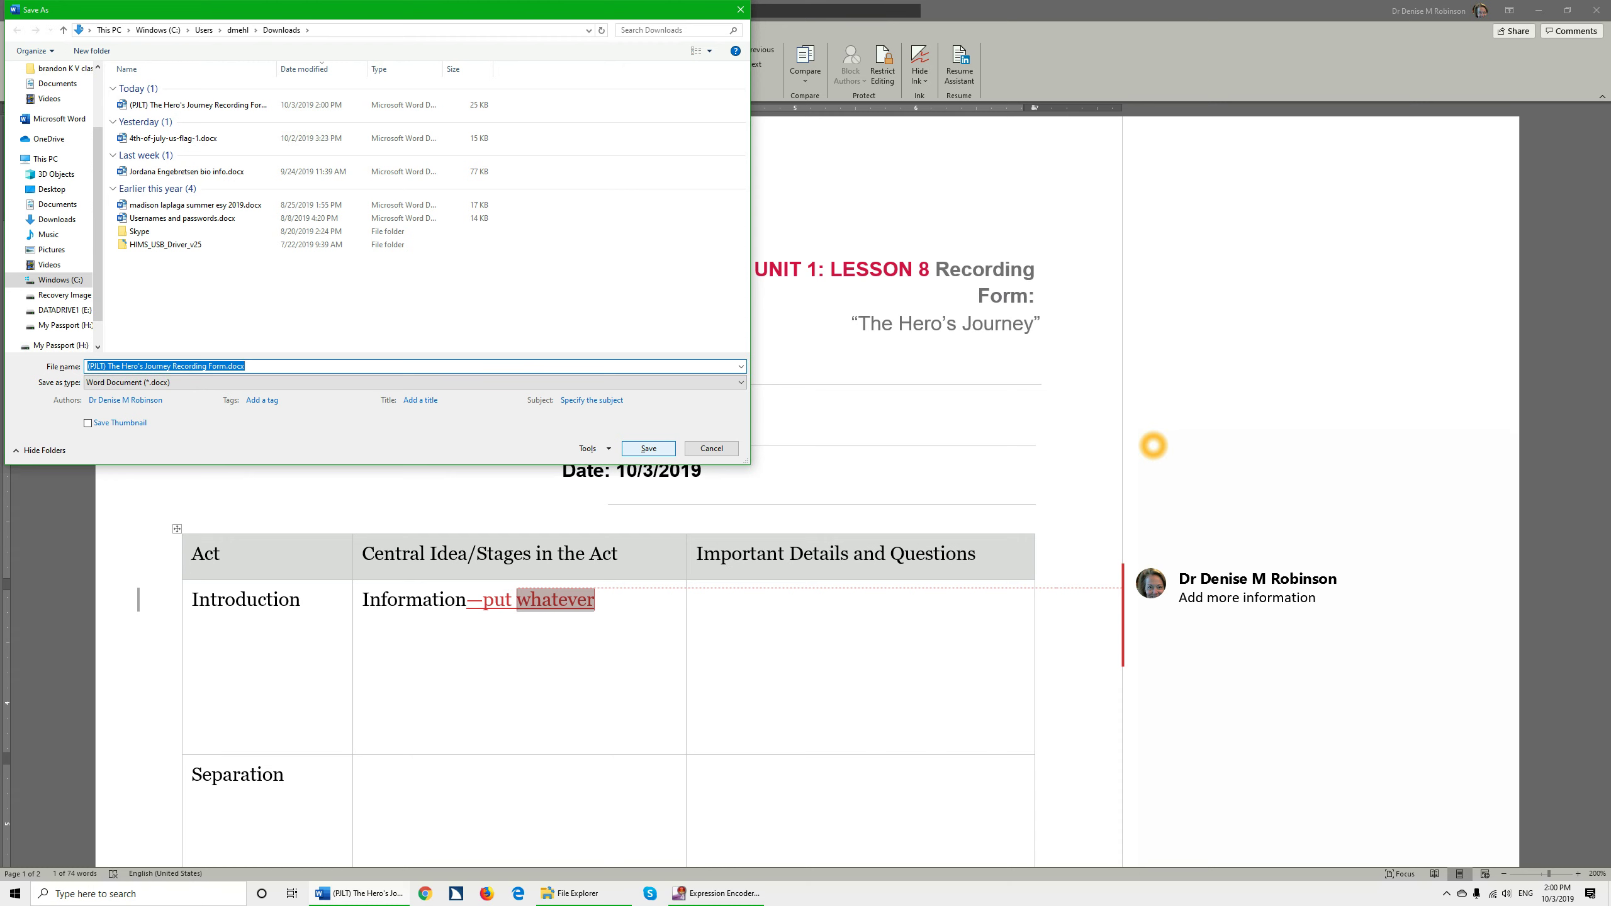
key("Tab")
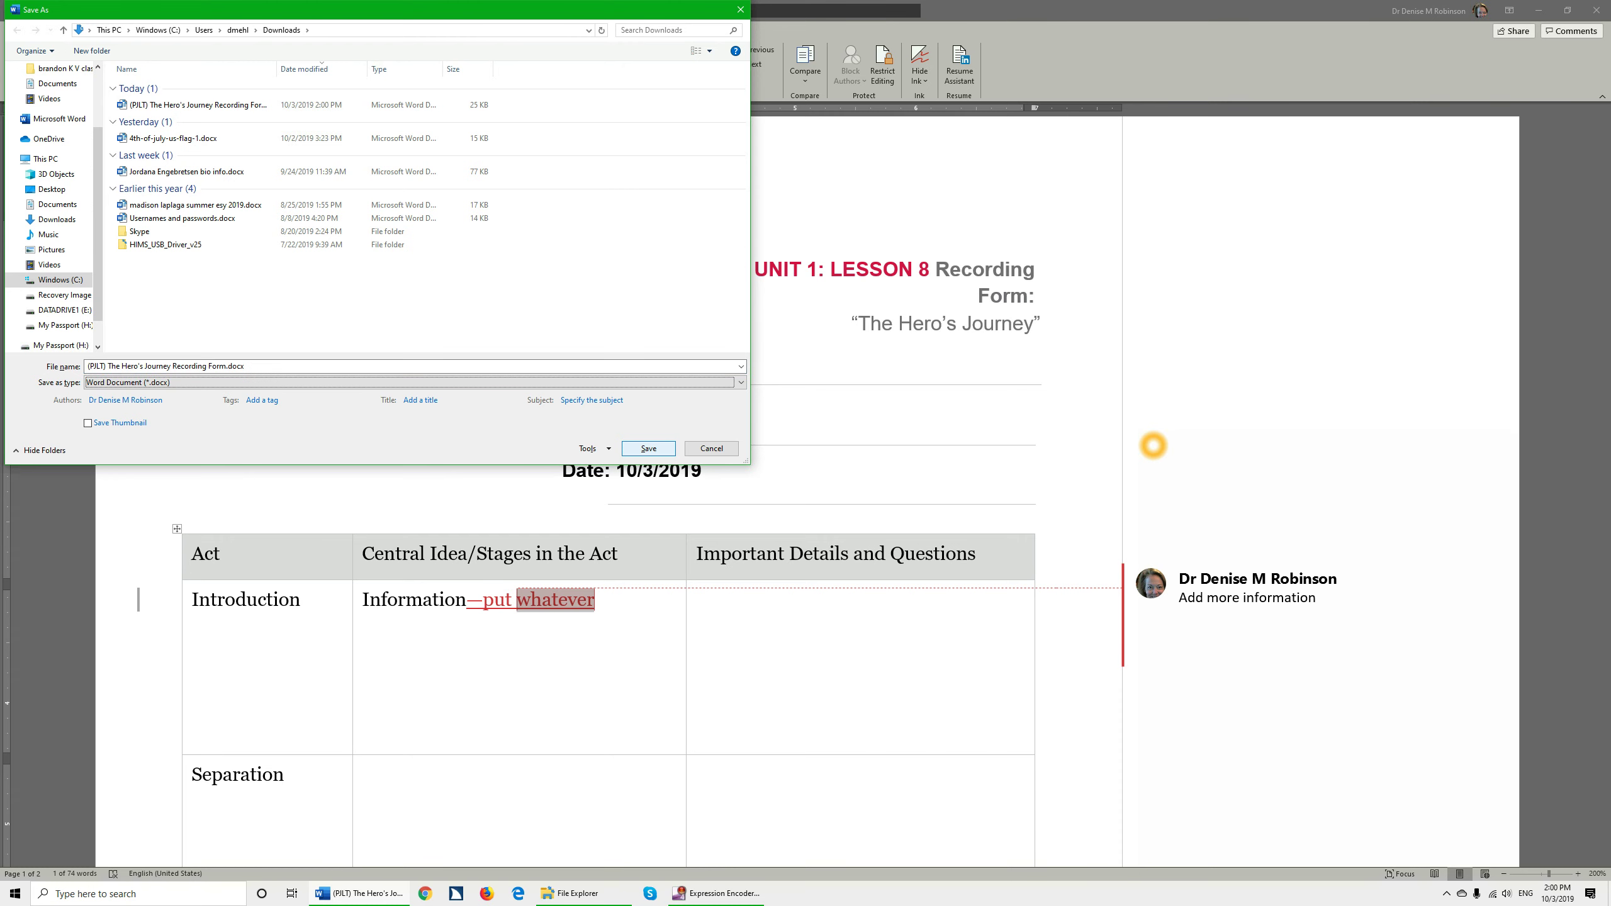
key("p")
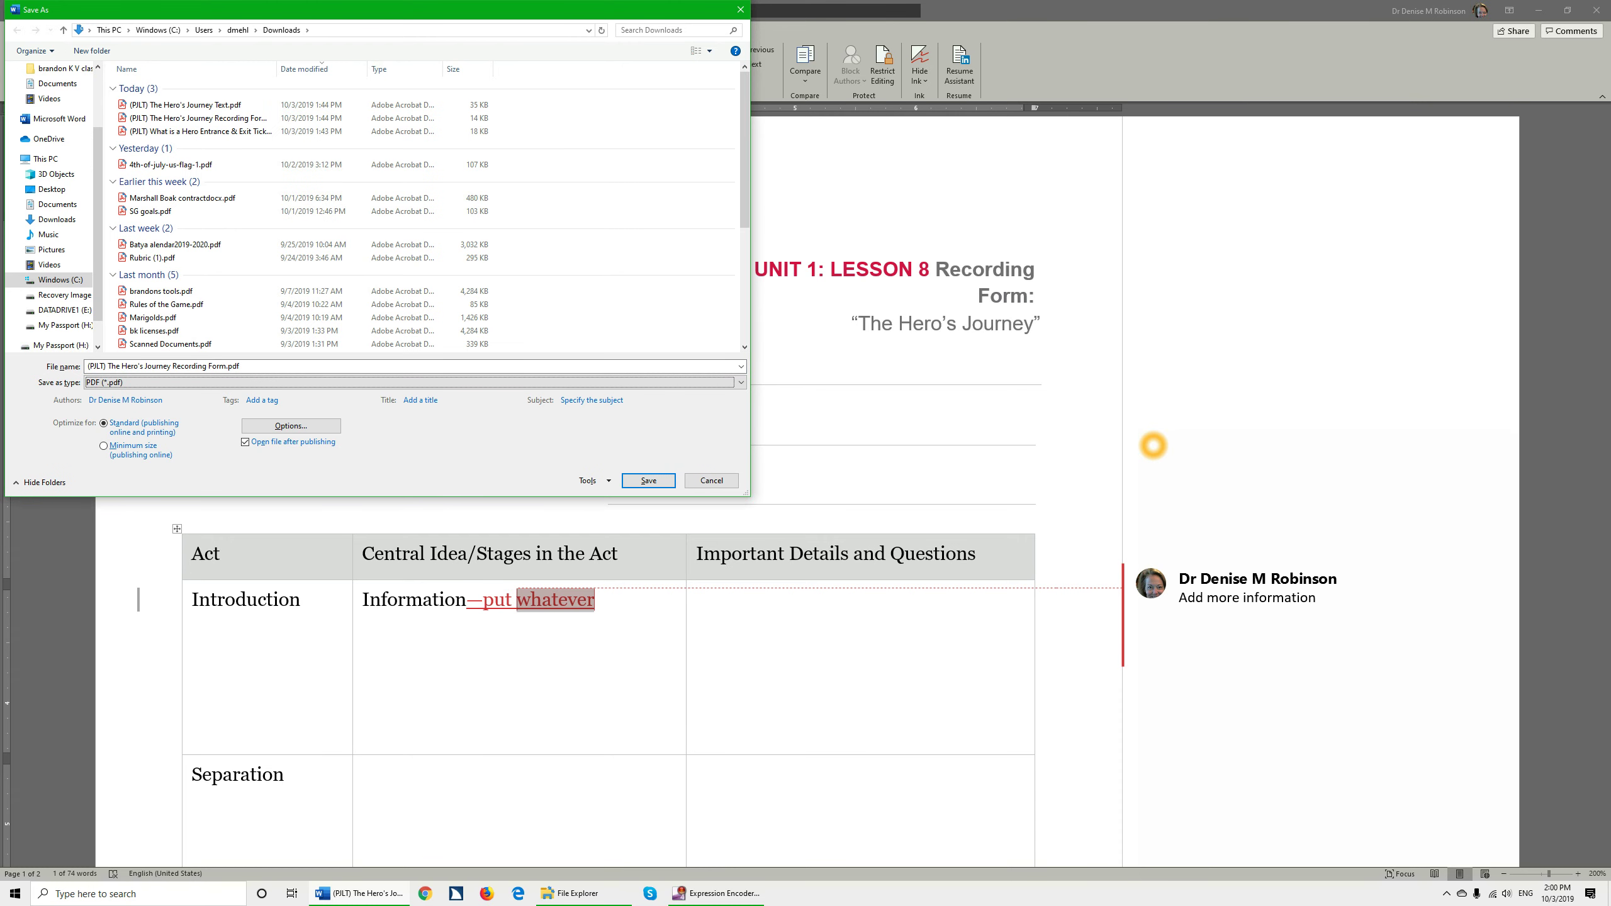
key("Return")
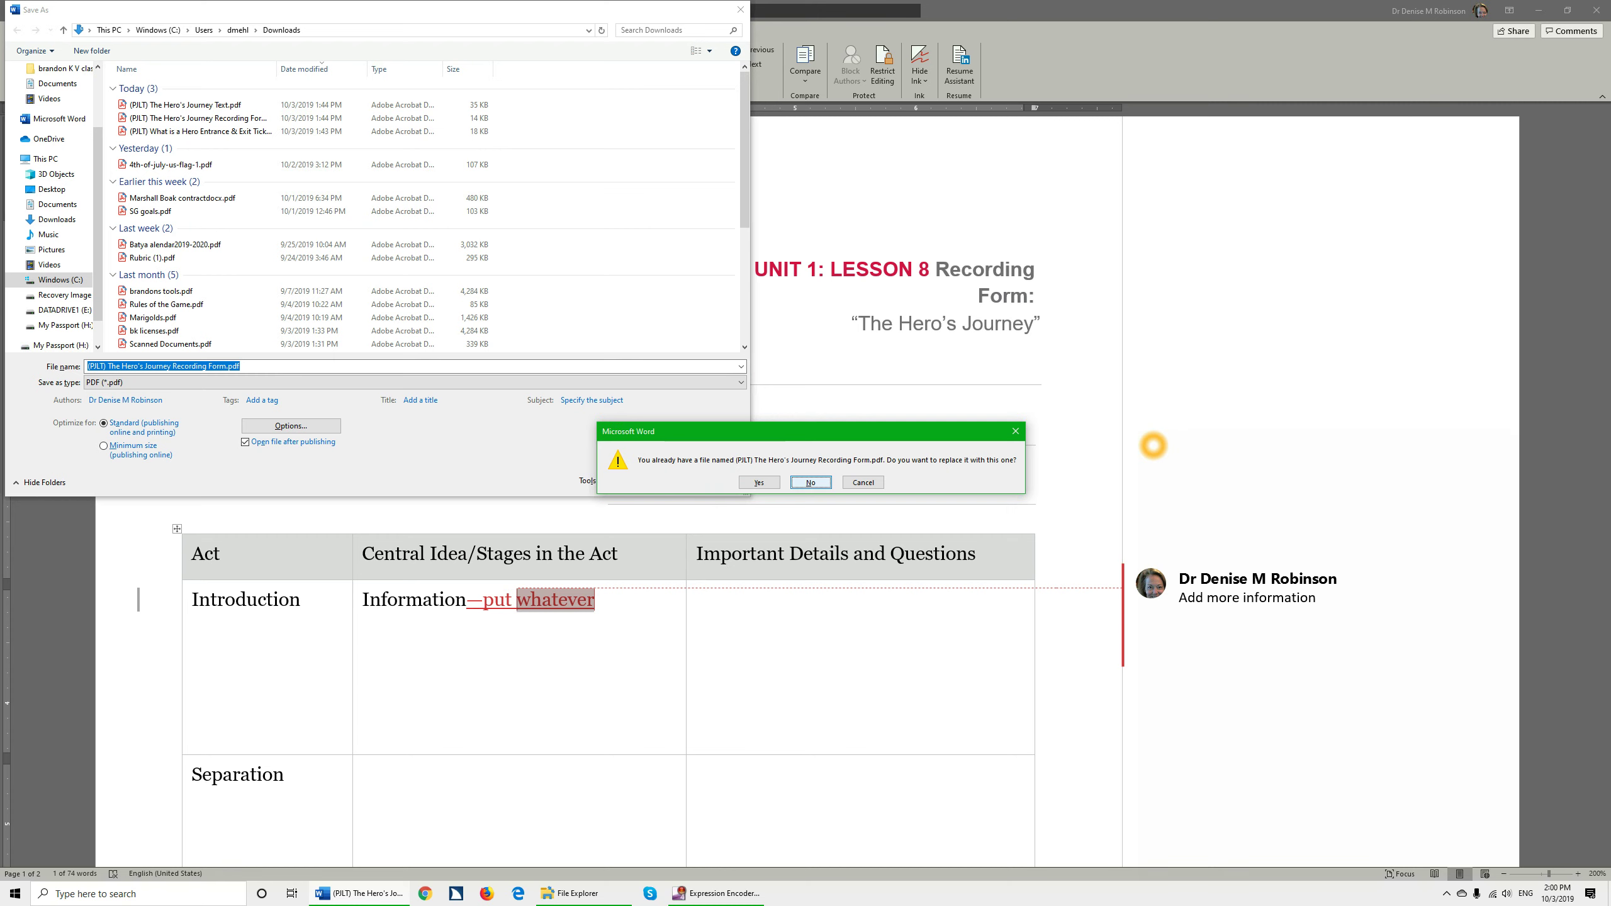
key("y")
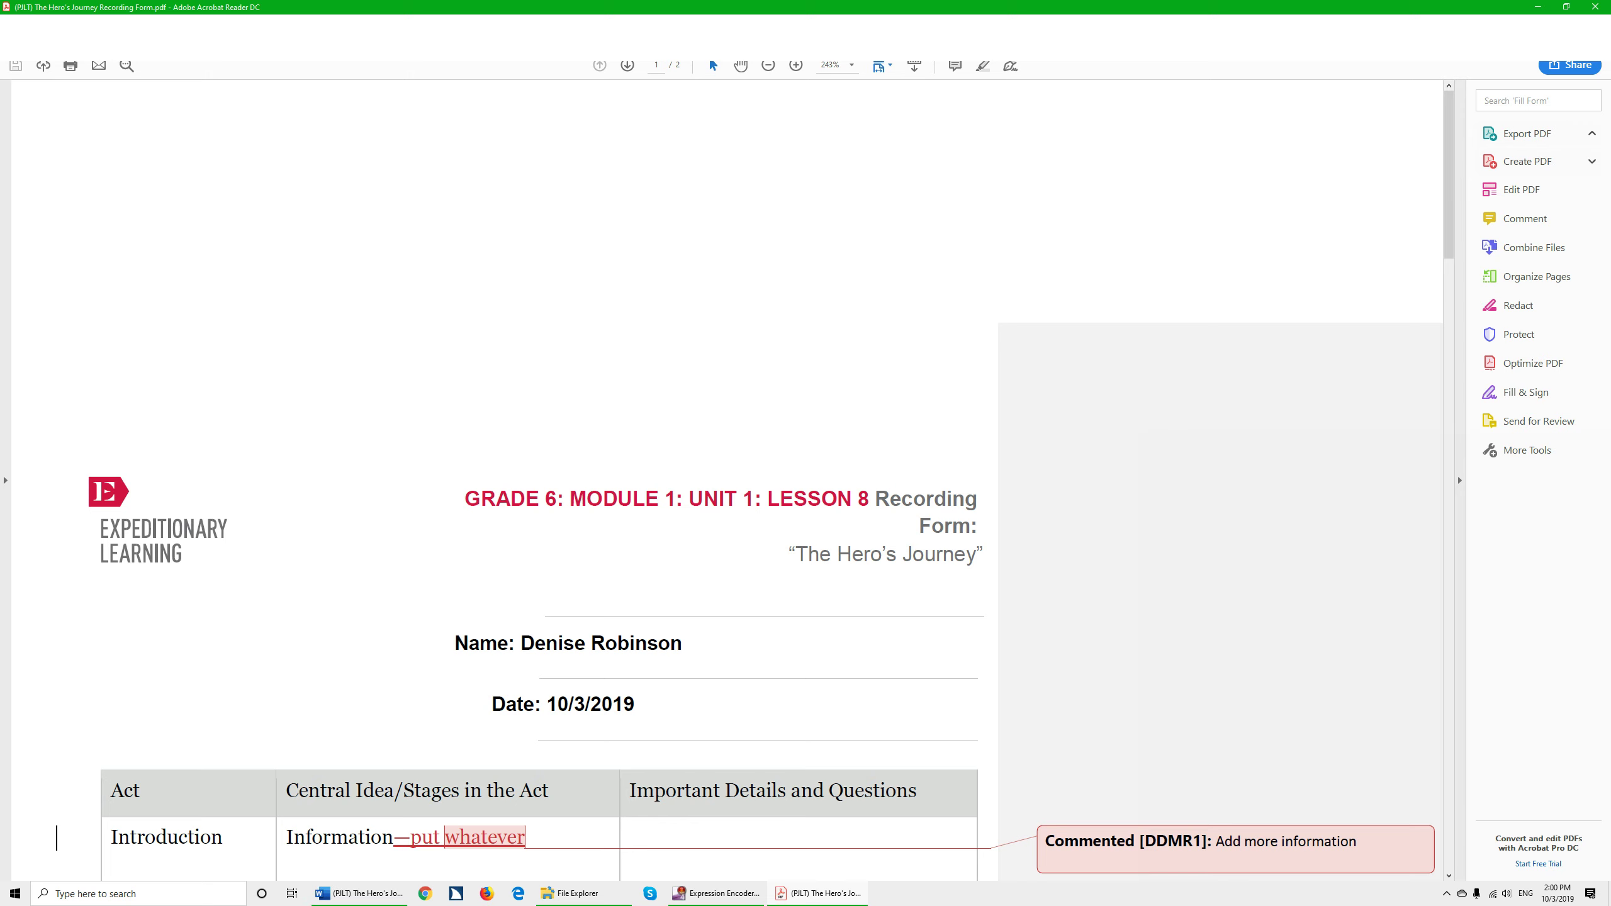
scroll(796, 458, "down", 5)
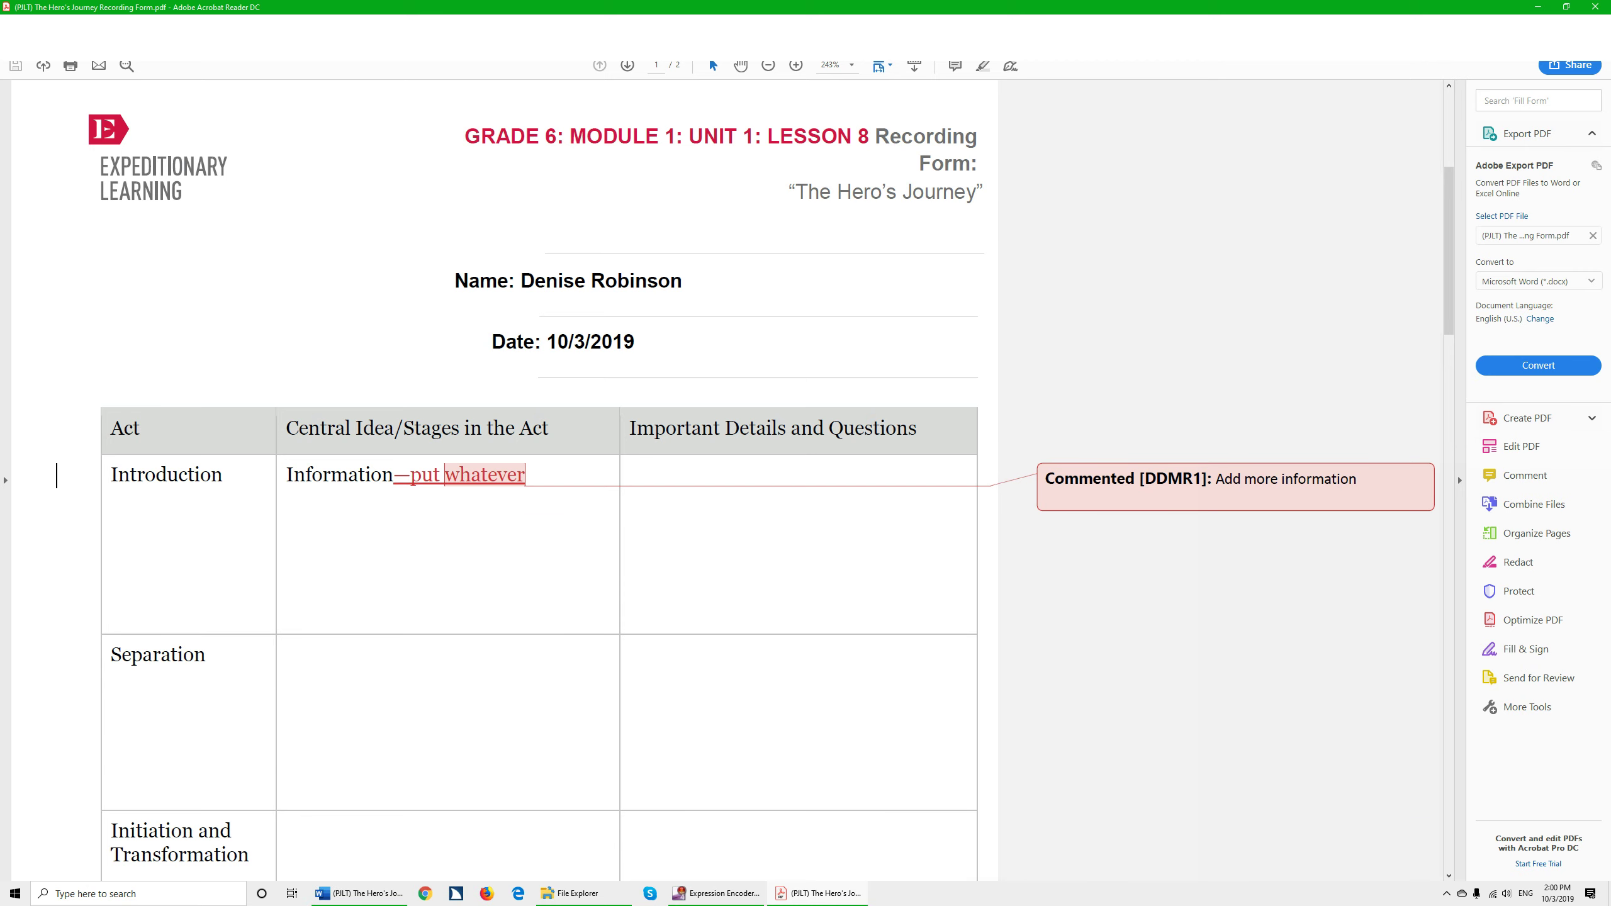
scroll(549, 457, "down", 1)
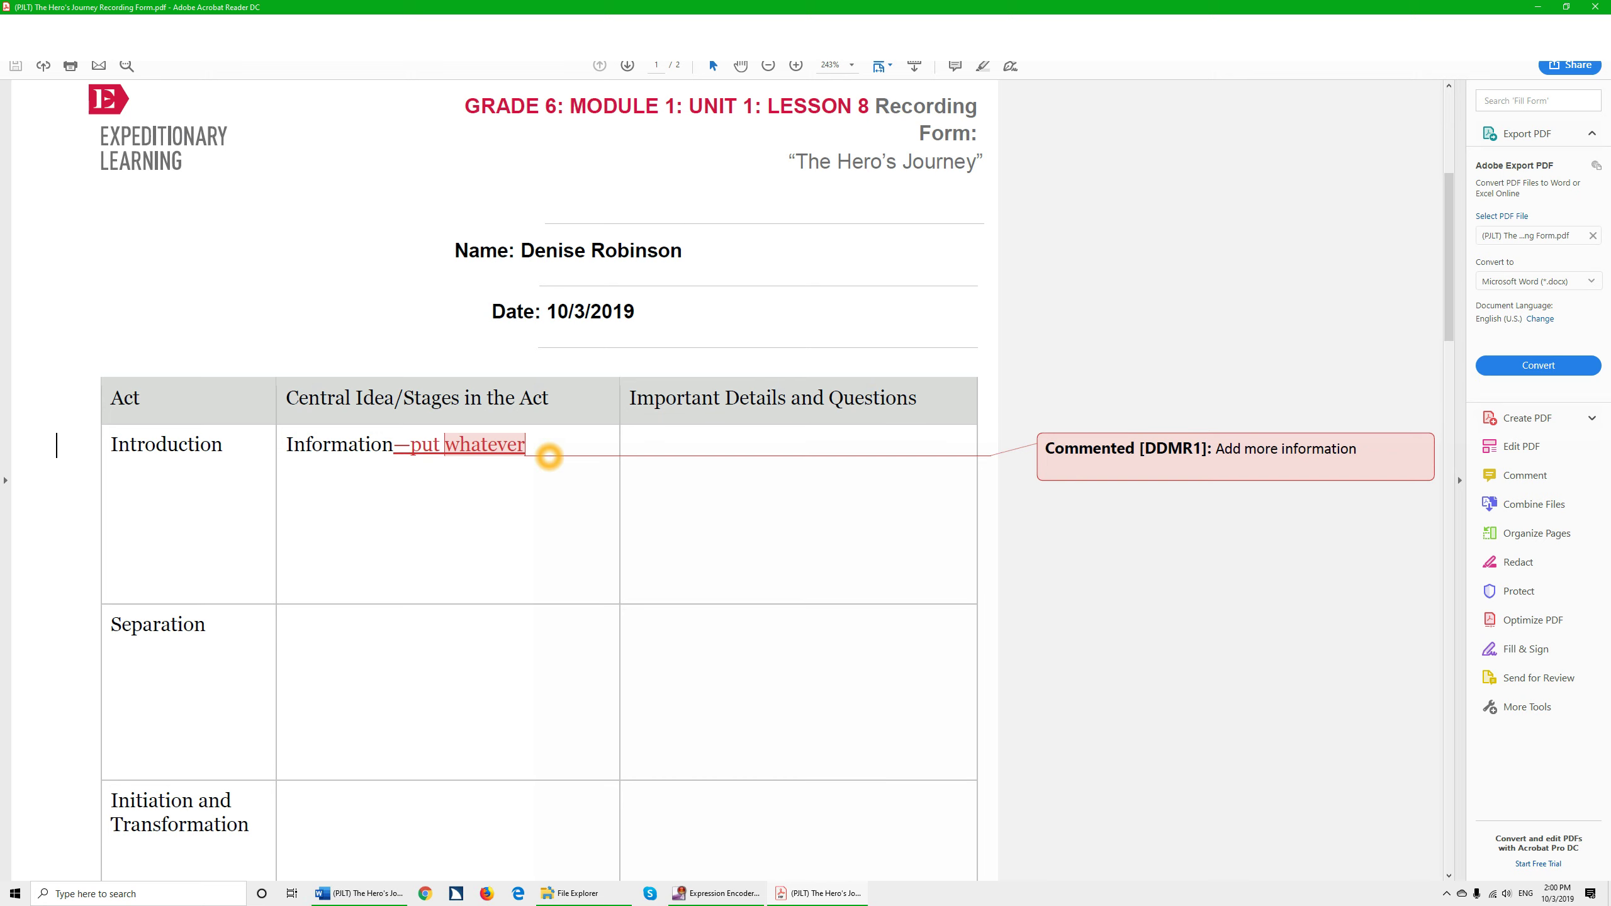
scroll(549, 457, "down", 4)
scroll(549, 457, "down", 3)
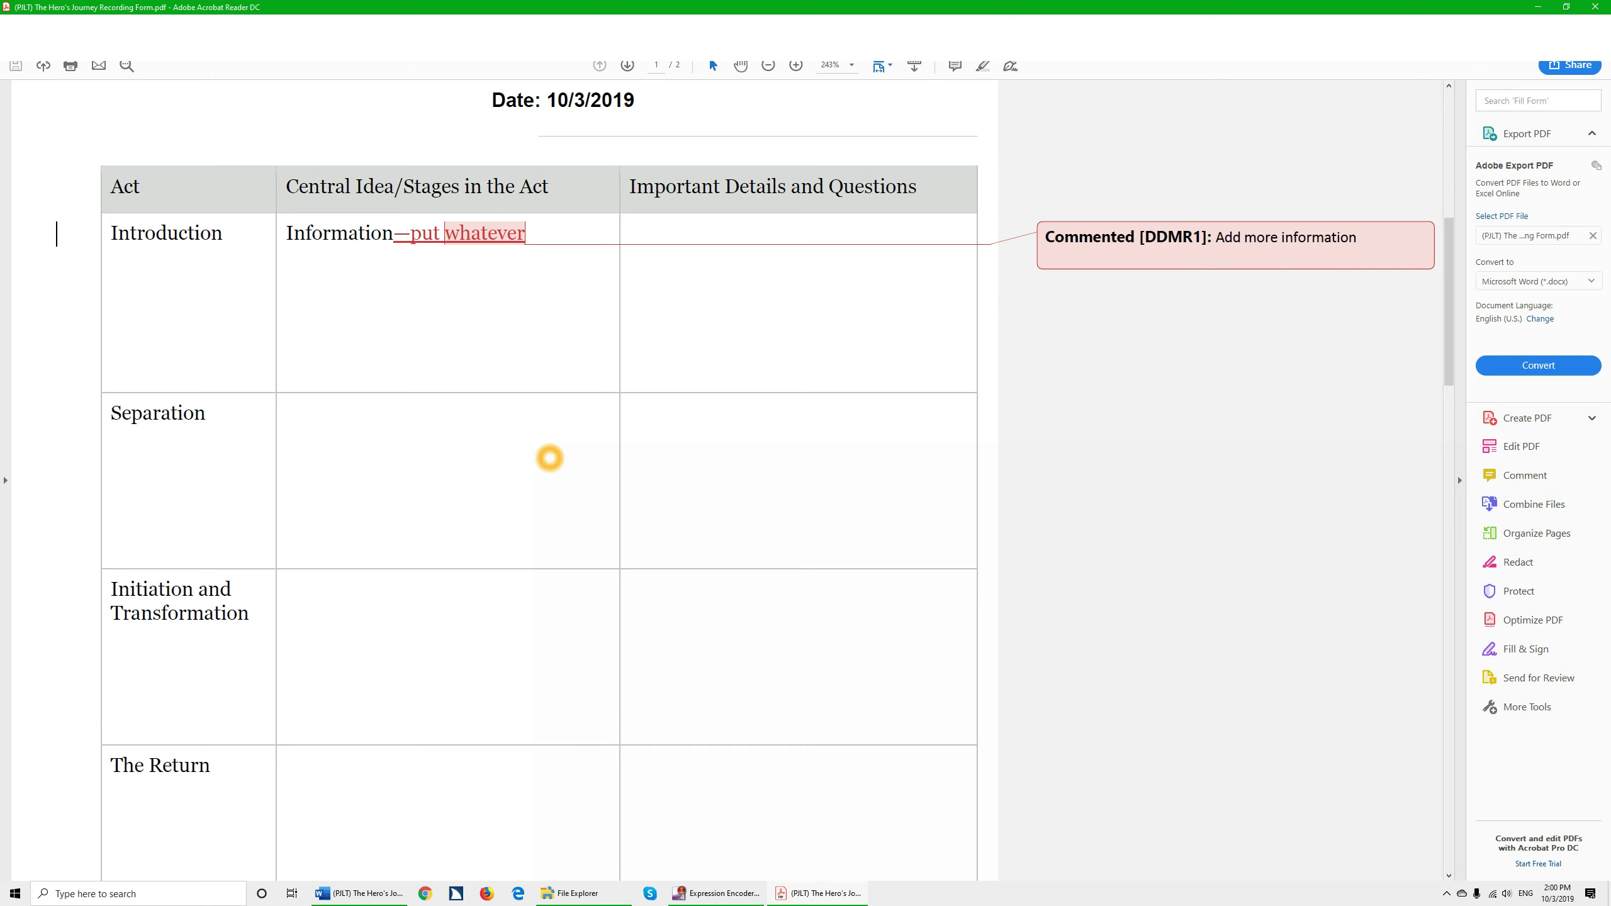
scroll(549, 457, "down", 7)
scroll(549, 457, "up", 3)
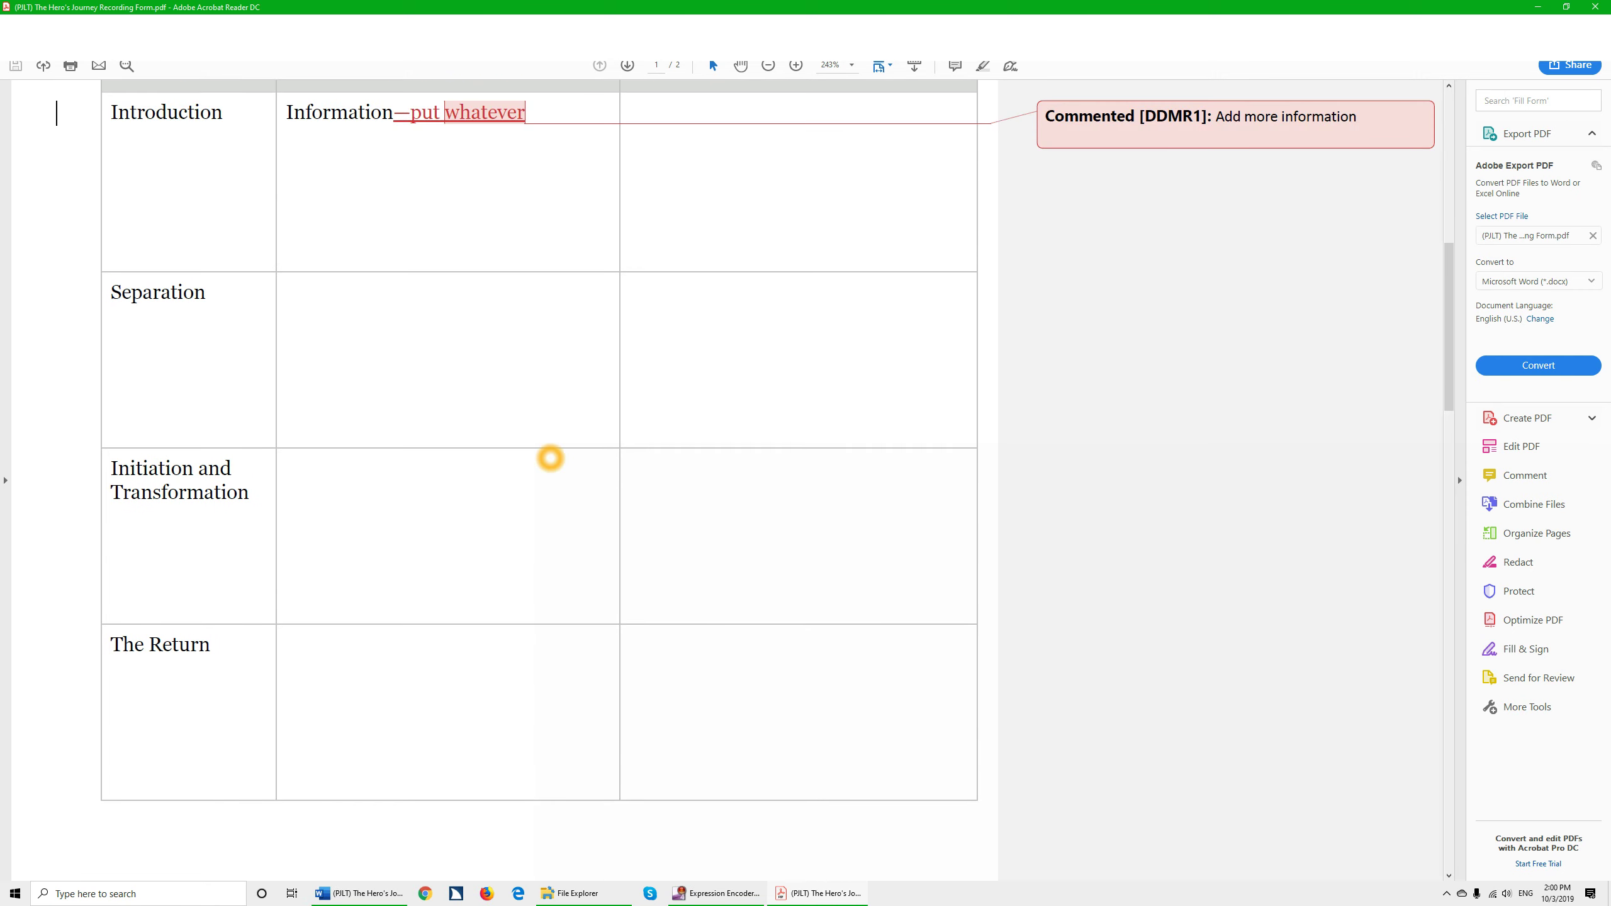
scroll(549, 457, "up", 9)
scroll(550, 457, "up", 4)
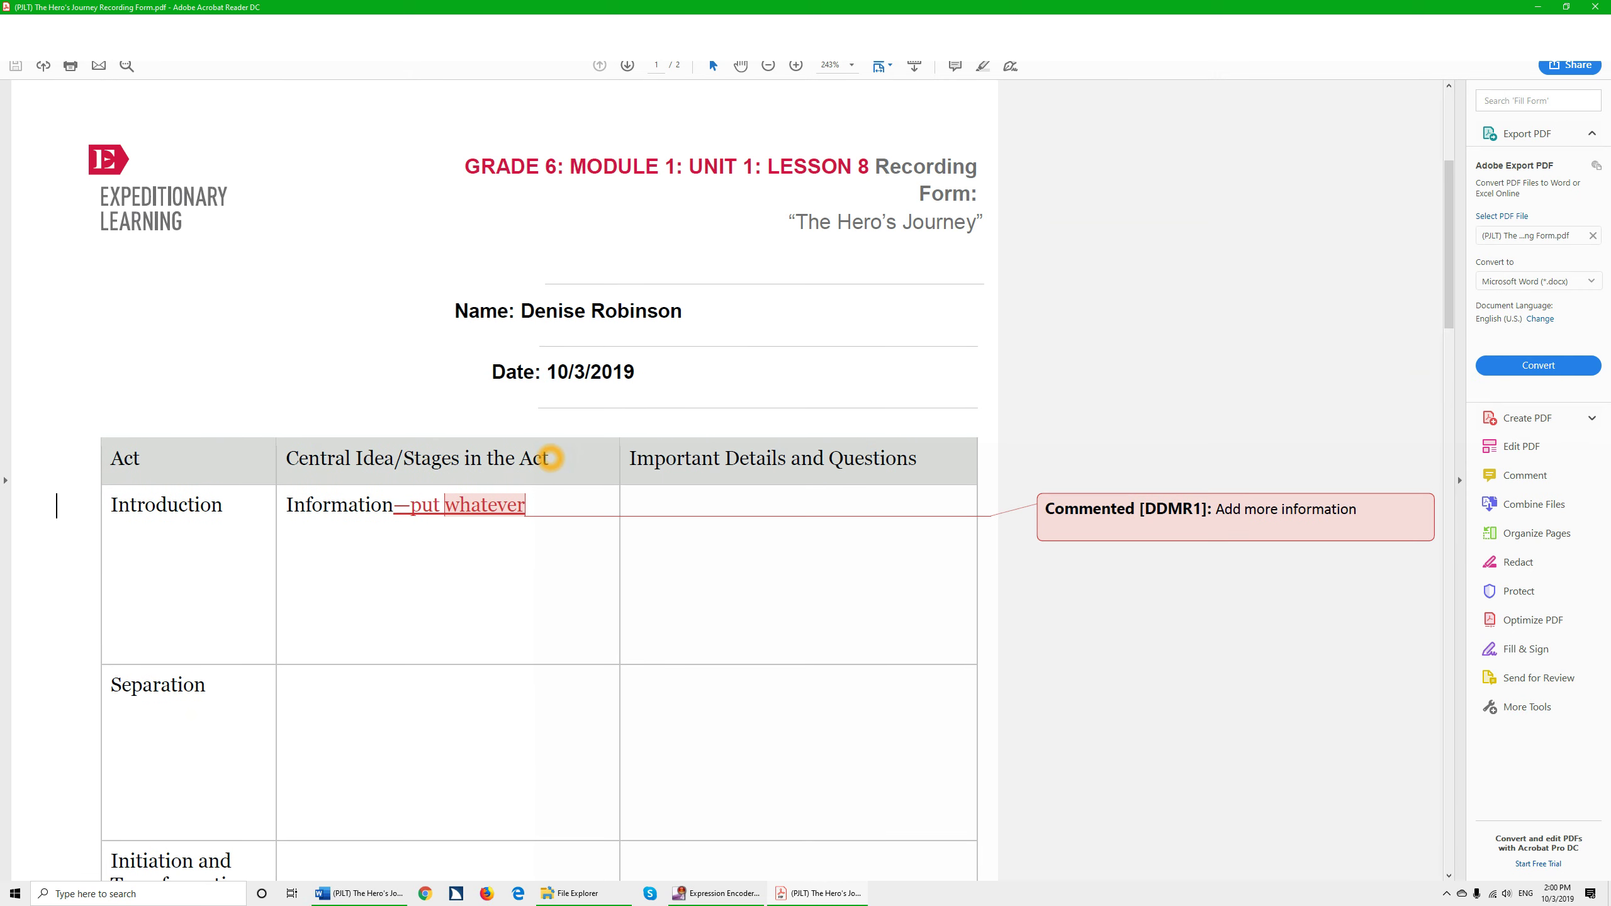